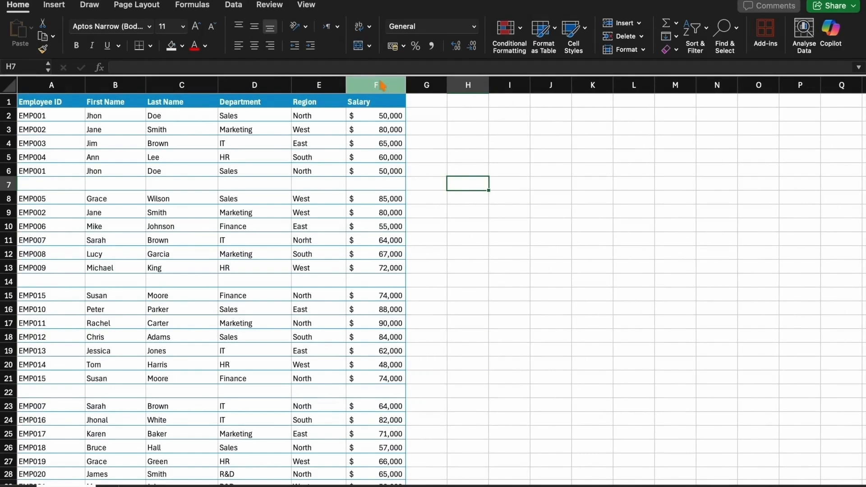
Examine the employee table's columns and rows for blank rows, repeated records and misspelled region entries.
{"action": "left_click", "coordinate": [379, 85]}
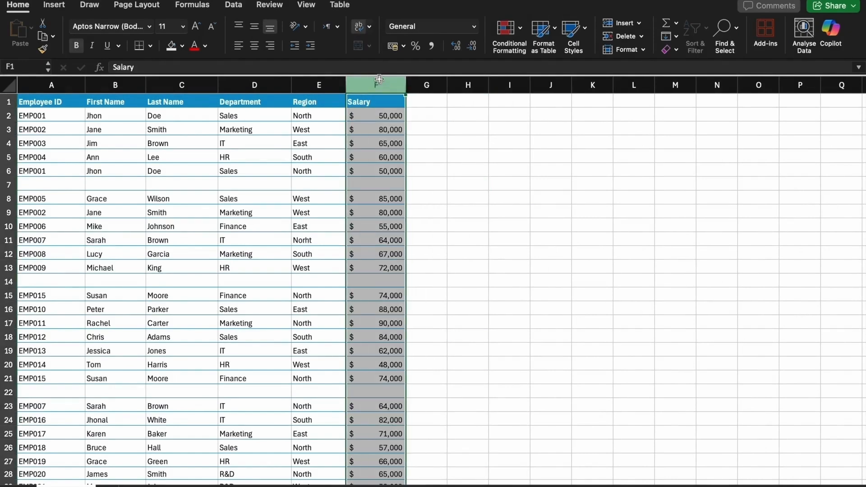
{"action": "left_click_drag", "start_coordinate": [379, 79], "coordinate": [330, 85]}
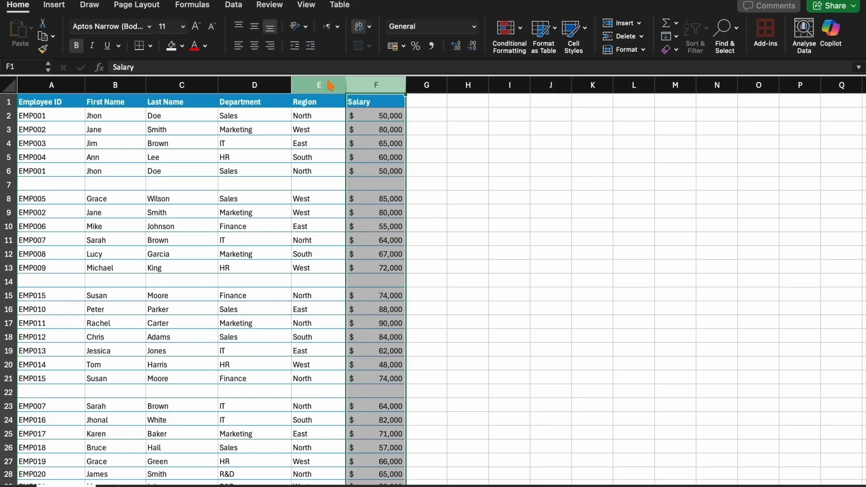
{"action": "left_click_drag", "start_coordinate": [330, 85], "coordinate": [329, 85]}
{"action": "left_click_drag", "start_coordinate": [329, 86], "coordinate": [329, 85]}
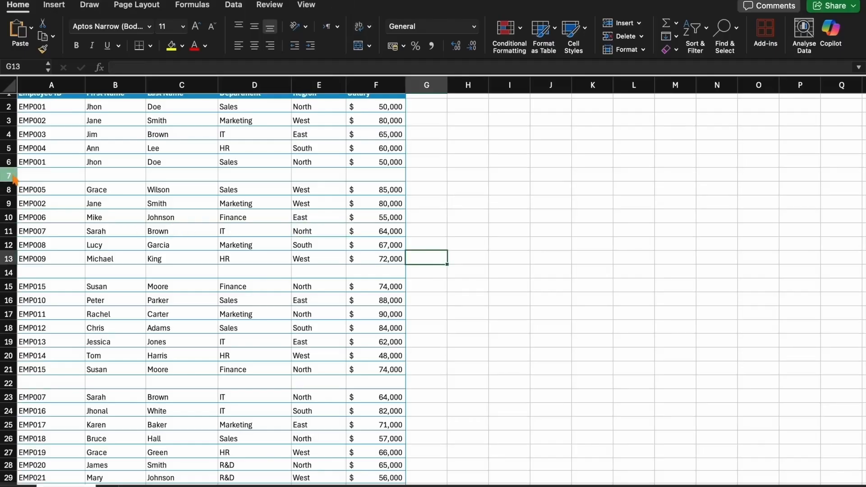
{"action": "left_click", "coordinate": [10, 175]}
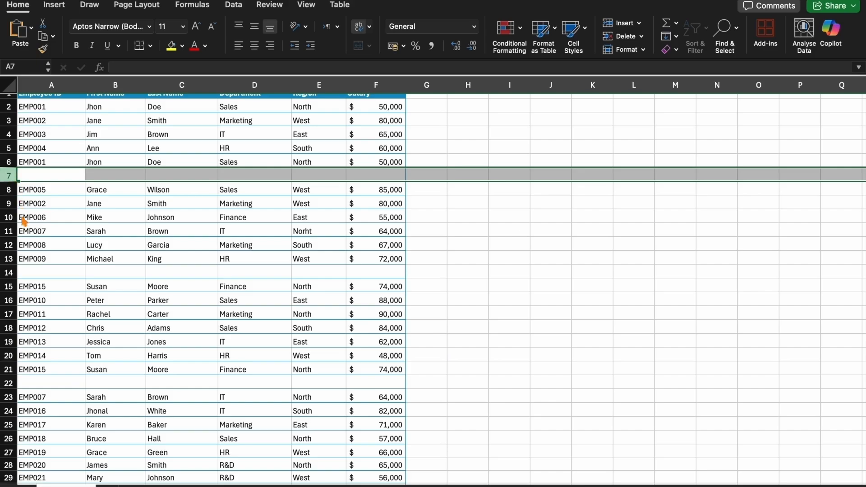
{"action": "left_click", "coordinate": [10, 232]}
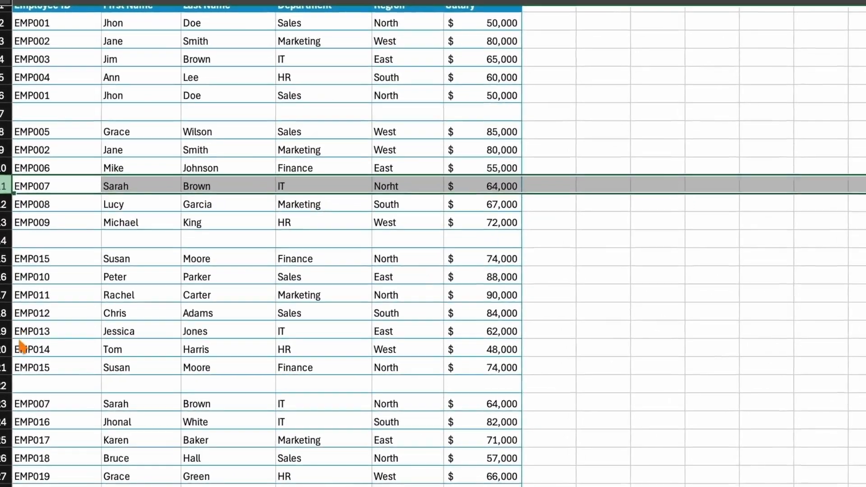
{"action": "left_click", "coordinate": [315, 231]}
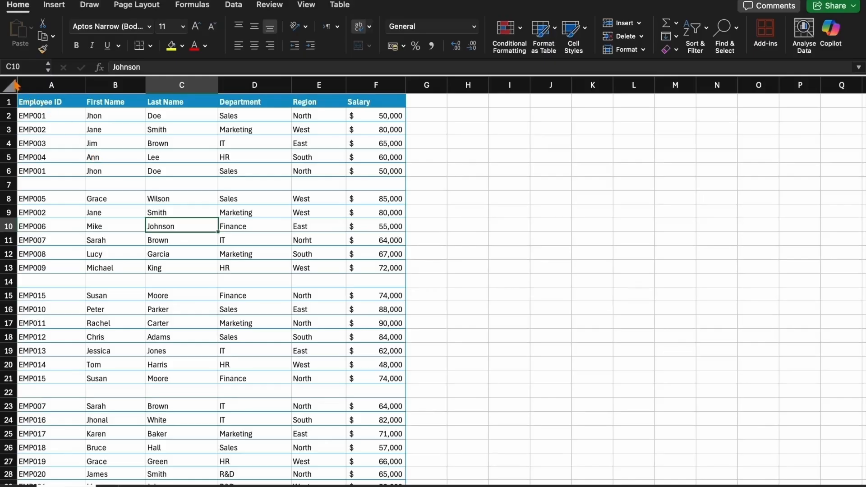
{"action": "left_click", "coordinate": [10, 87]}
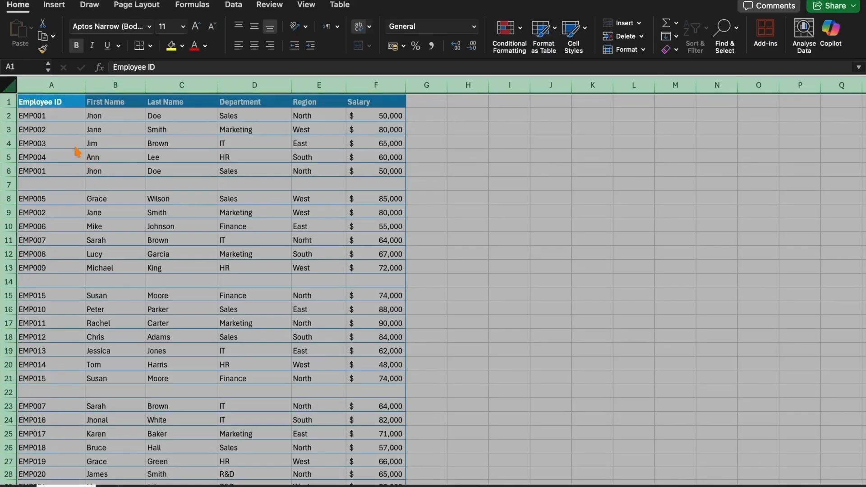
{"action": "left_click", "coordinate": [76, 153]}
{"action": "scroll", "coordinate": [76, 153], "scroll_direction": "down", "scroll_amount": 2}
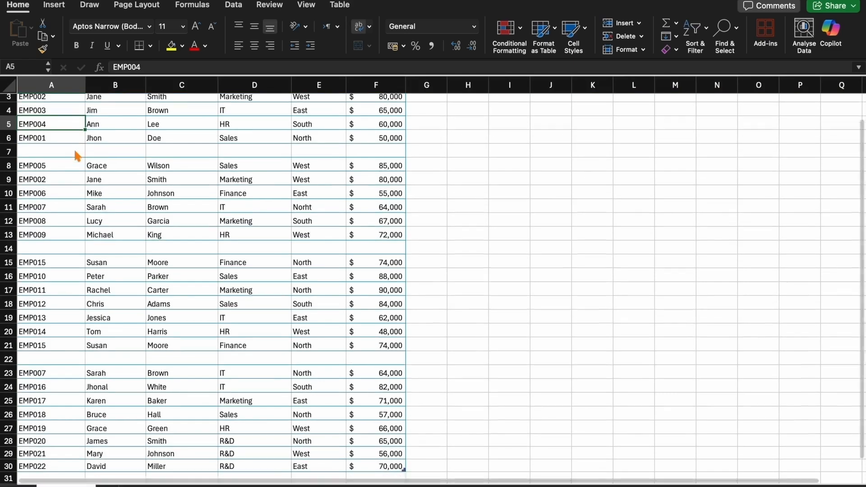
{"action": "scroll", "coordinate": [77, 156], "scroll_direction": "down", "scroll_amount": 3}
{"action": "scroll", "coordinate": [76, 156], "scroll_direction": "up", "scroll_amount": 5}
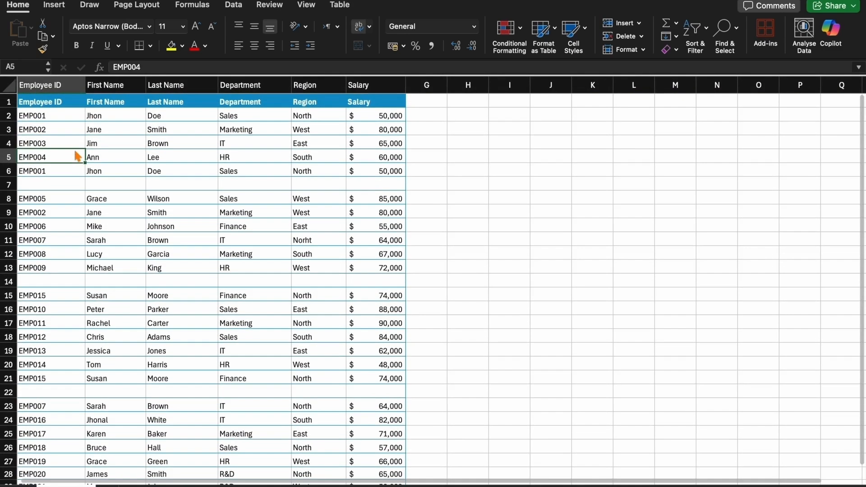
{"action": "left_click", "coordinate": [9, 184]}
{"action": "left_click", "coordinate": [9, 285]}
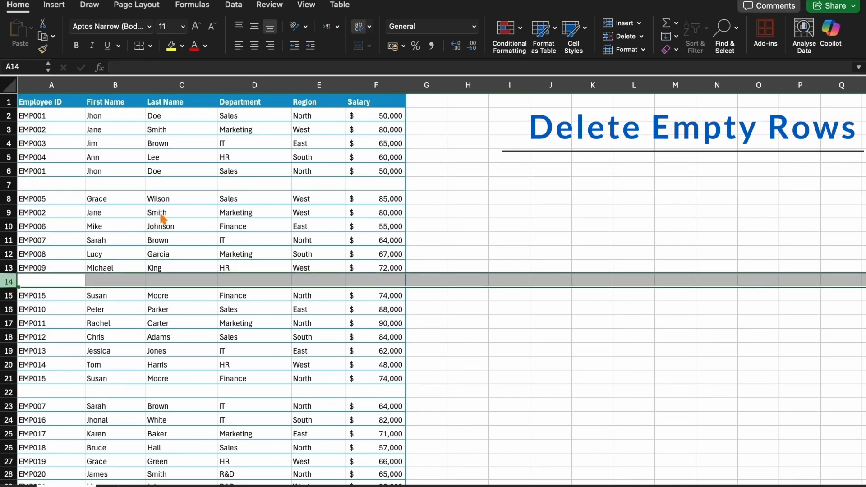
Turn on filtering for the employee table's header row.
{"action": "left_click", "coordinate": [251, 174]}
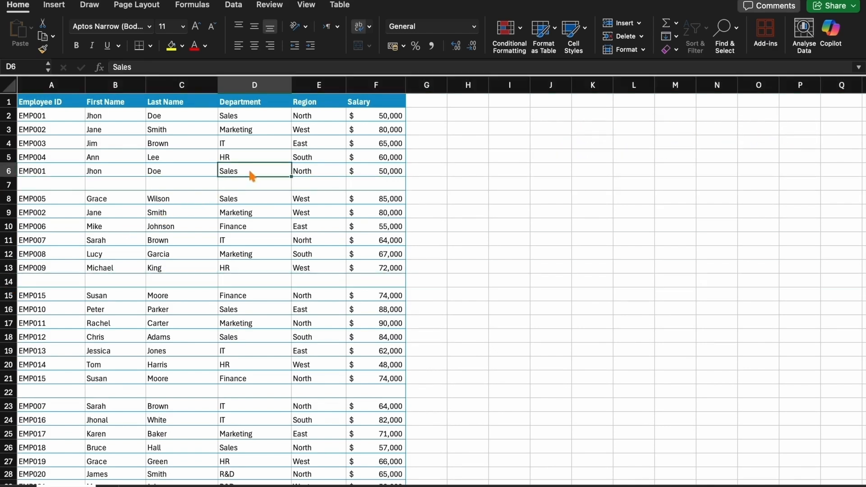
{"action": "left_click", "coordinate": [235, 6]}
{"action": "left_click", "coordinate": [395, 34]}
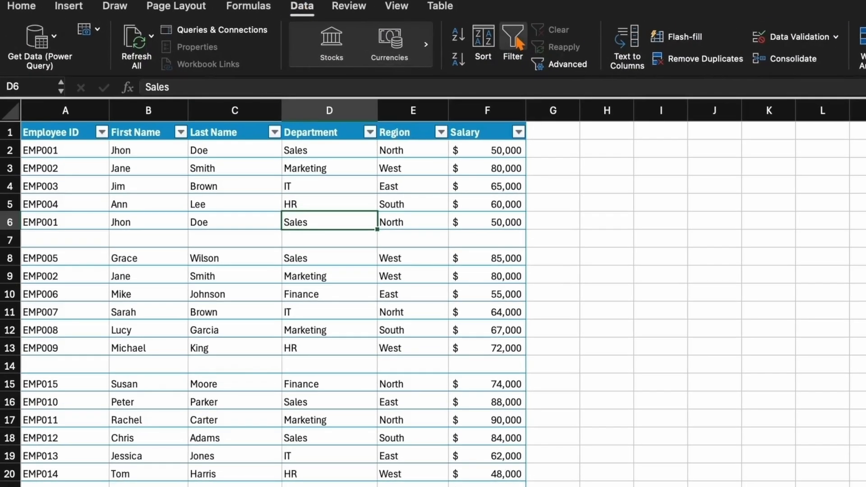
Filter the Employee ID column so that only (Blanks) is included.
{"action": "left_click", "coordinate": [102, 132]}
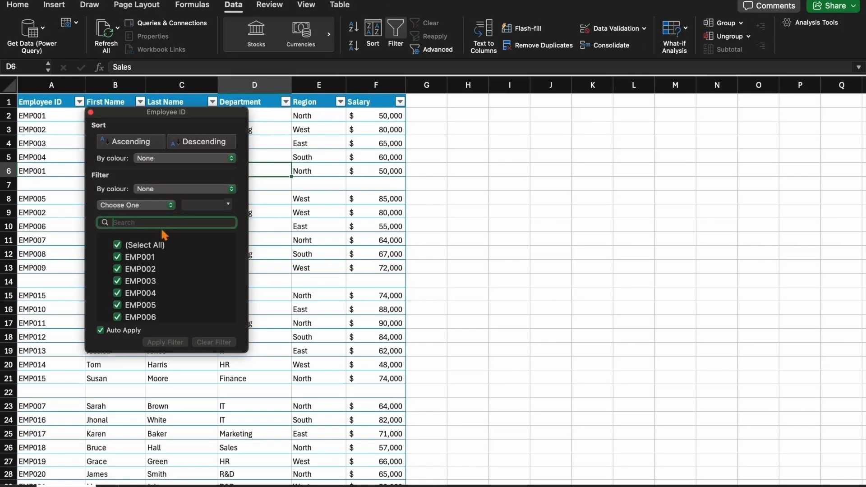
{"action": "left_click", "coordinate": [149, 250]}
{"action": "scroll", "coordinate": [153, 289], "scroll_direction": "down", "scroll_amount": 5}
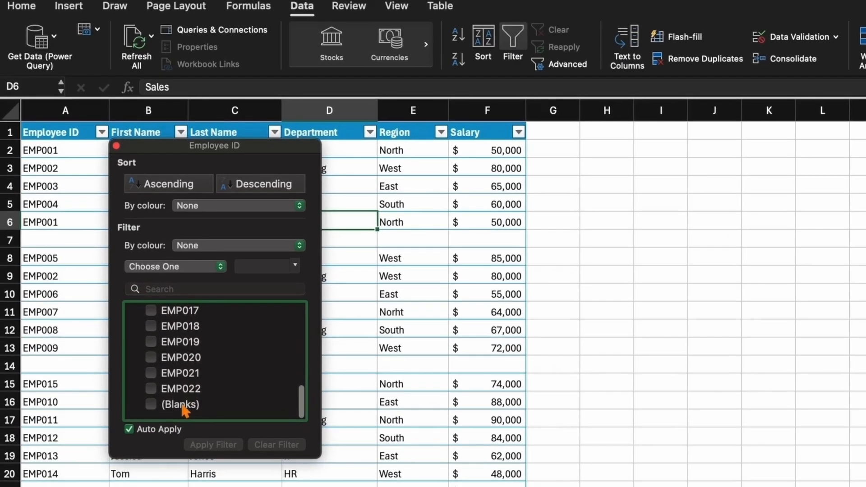
{"action": "left_click", "coordinate": [183, 405]}
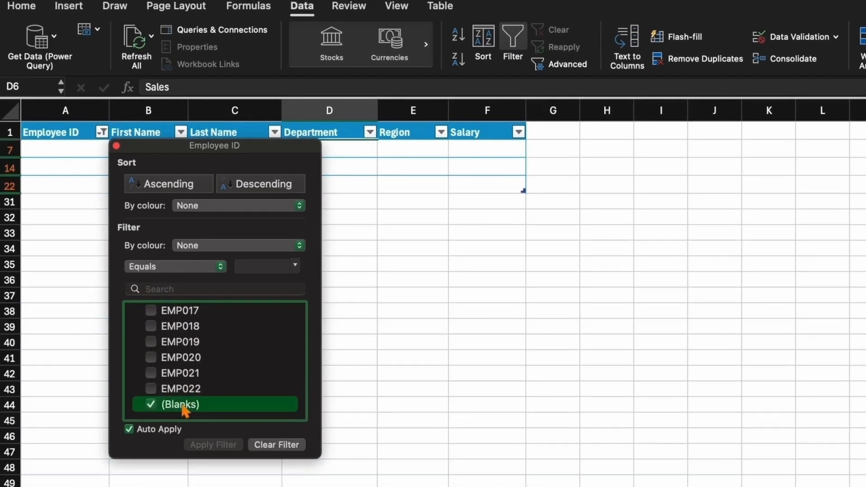
{"action": "left_click", "coordinate": [368, 402]}
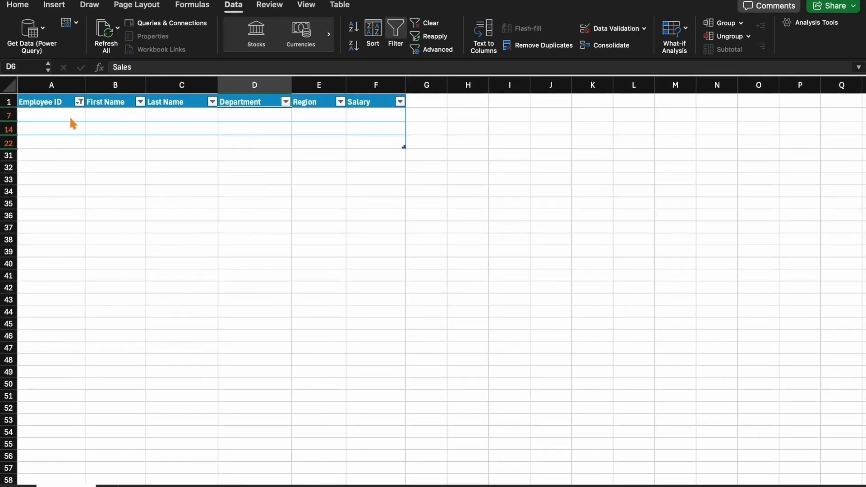
Delete the filtered blank rows 7, 14 and 22 from the sheet.
{"action": "left_click", "coordinate": [9, 102]}
{"action": "left_click_drag", "start_coordinate": [9, 118], "coordinate": [10, 143]}
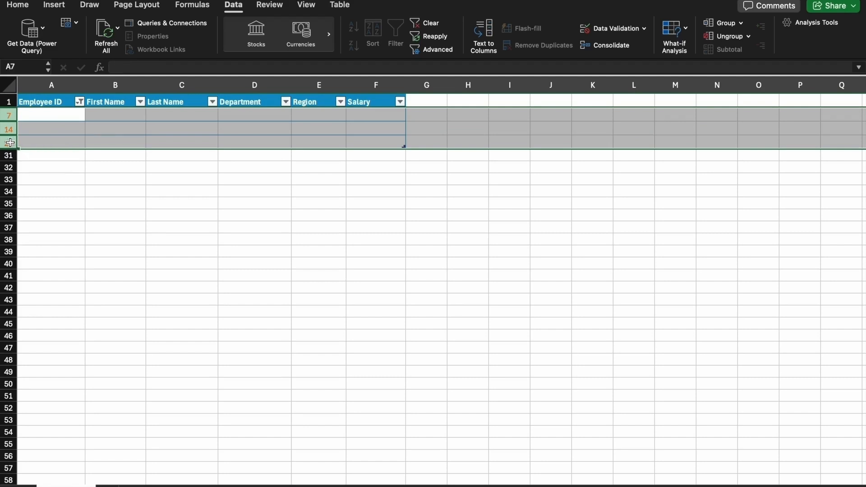
{"action": "right_click", "coordinate": [10, 143]}
{"action": "left_click", "coordinate": [51, 225]}
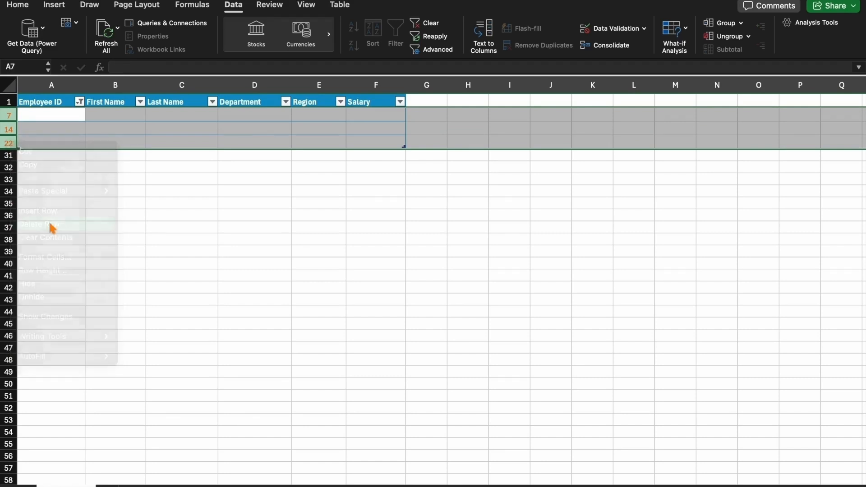
Clear the Employee ID filter and look over the remaining employee records.
{"action": "left_click", "coordinate": [429, 25]}
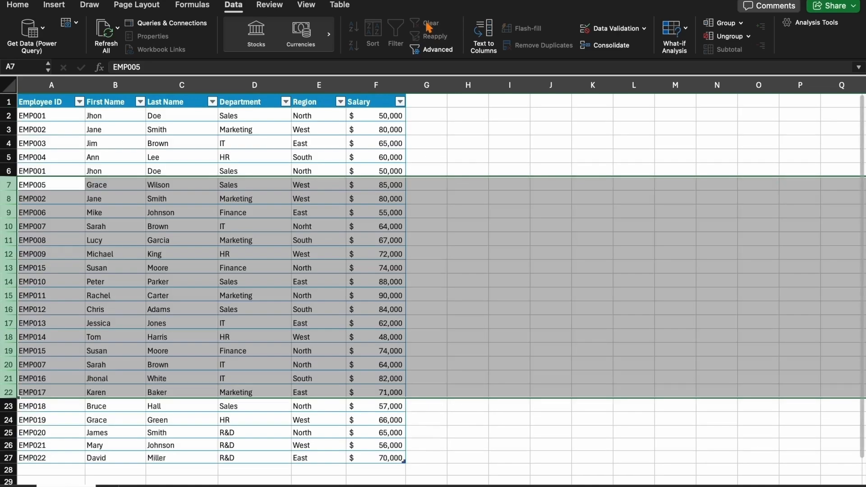
{"action": "left_click", "coordinate": [174, 242]}
{"action": "scroll", "coordinate": [174, 247], "scroll_direction": "down", "scroll_amount": 5}
{"action": "scroll", "coordinate": [174, 247], "scroll_direction": "up", "scroll_amount": 5}
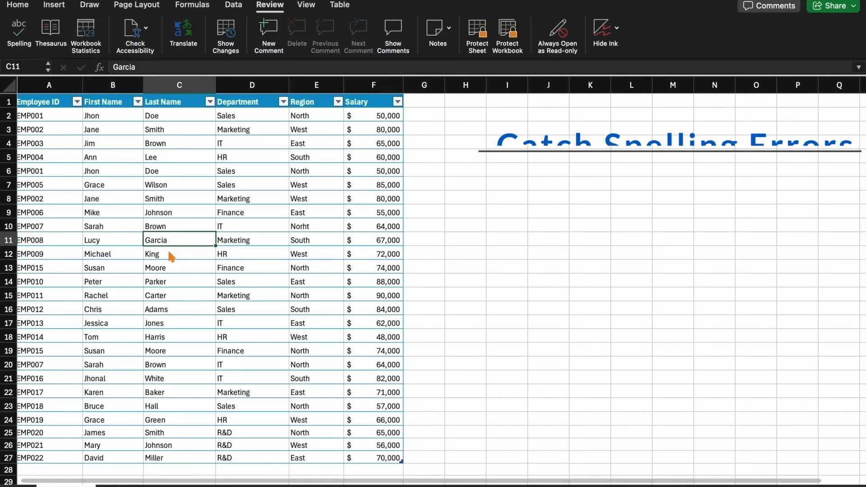
Spell-check the Region column and change the misspelled entry in row 10 to North.
{"action": "left_click", "coordinate": [315, 230]}
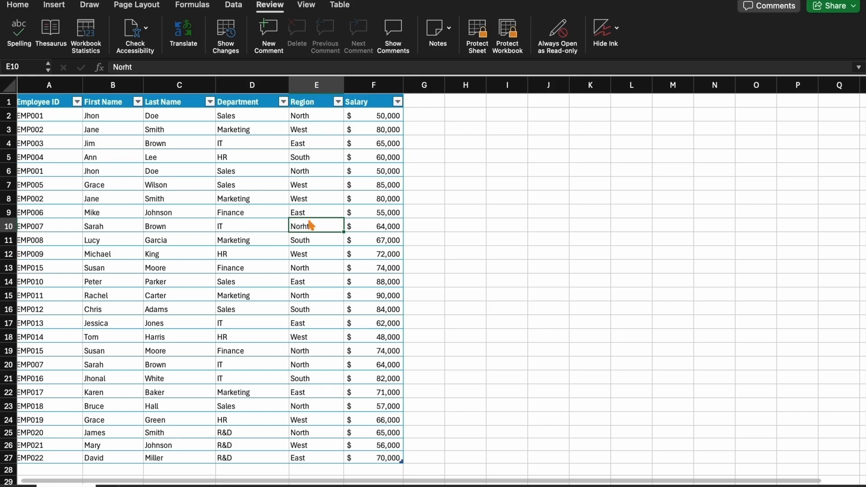
{"action": "left_click", "coordinate": [318, 83]}
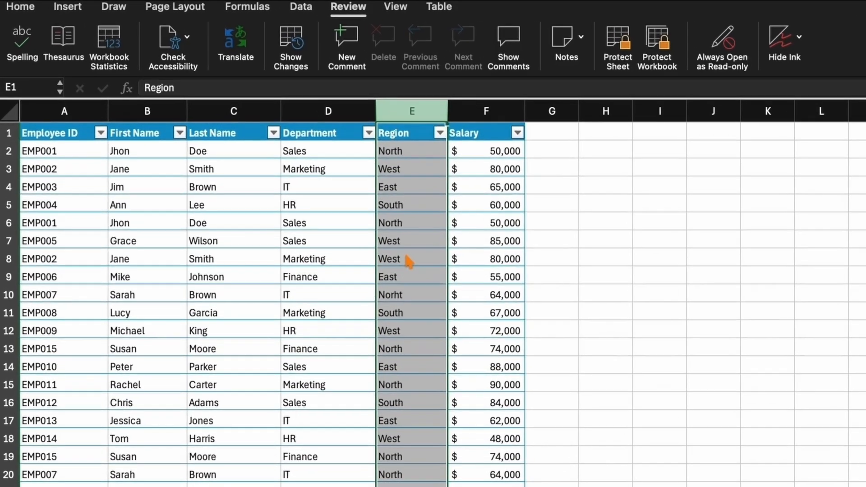
{"action": "left_click", "coordinate": [13, 42]}
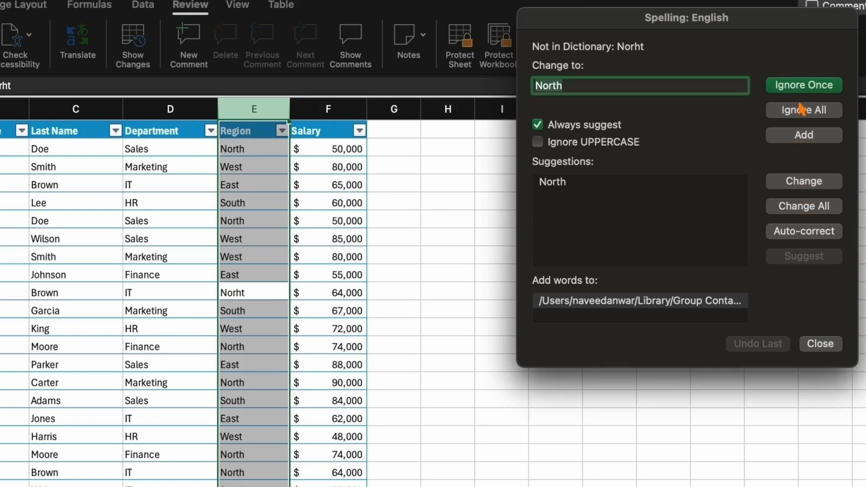
{"action": "left_click", "coordinate": [802, 183]}
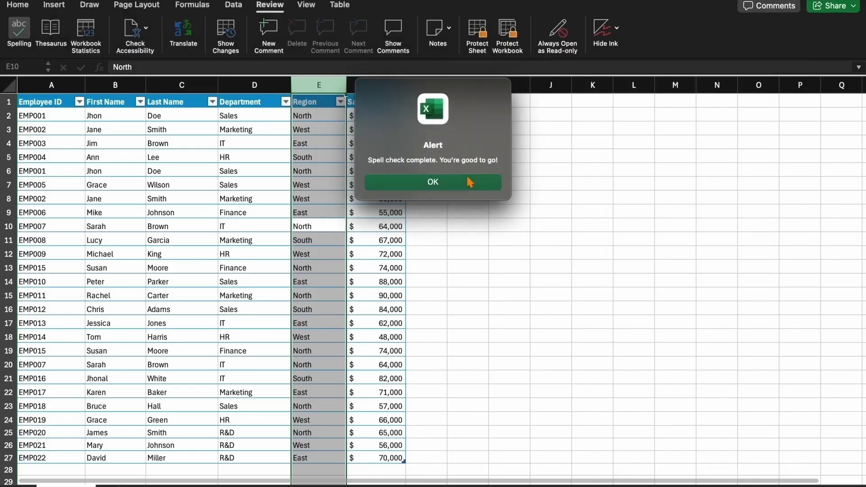
{"action": "left_click", "coordinate": [451, 234]}
{"action": "left_click", "coordinate": [162, 212]}
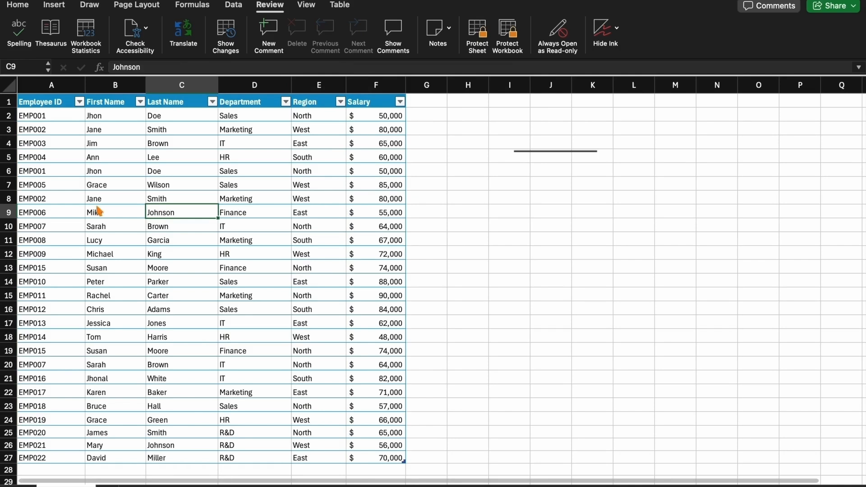
{"action": "left_click", "coordinate": [58, 202]}
{"action": "left_click", "coordinate": [18, 6]}
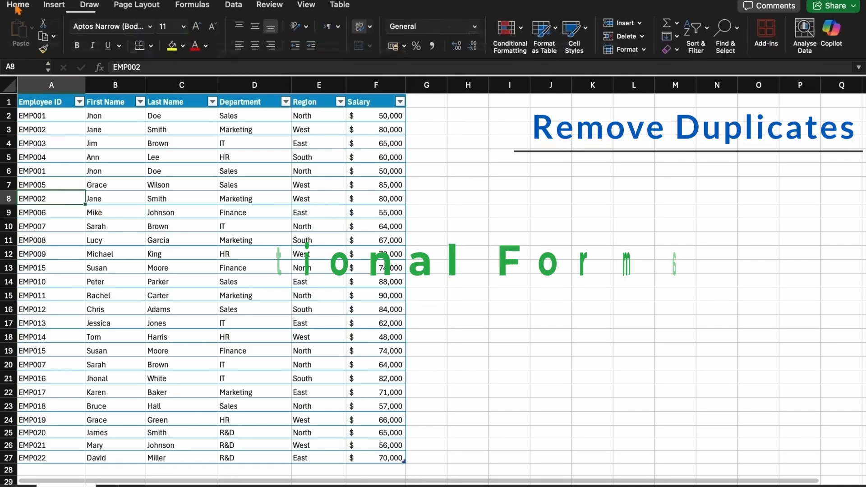
{"action": "left_click", "coordinate": [509, 51]}
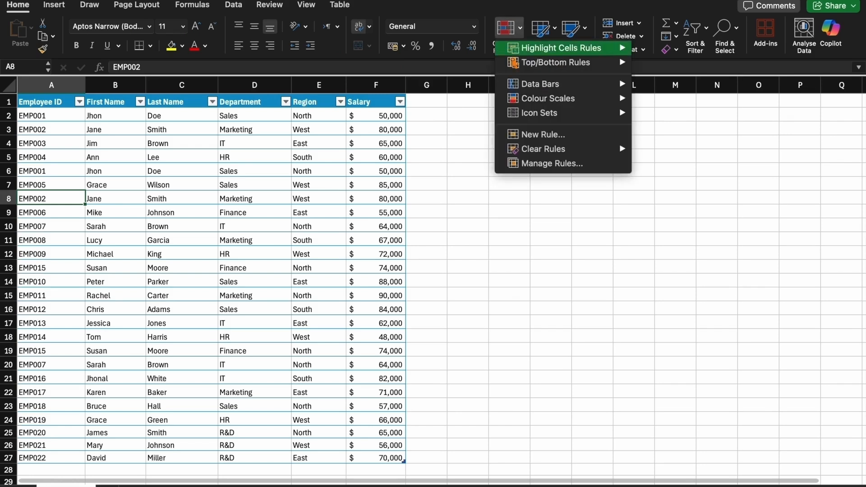
{"action": "mouse_move", "coordinate": [551, 102]}
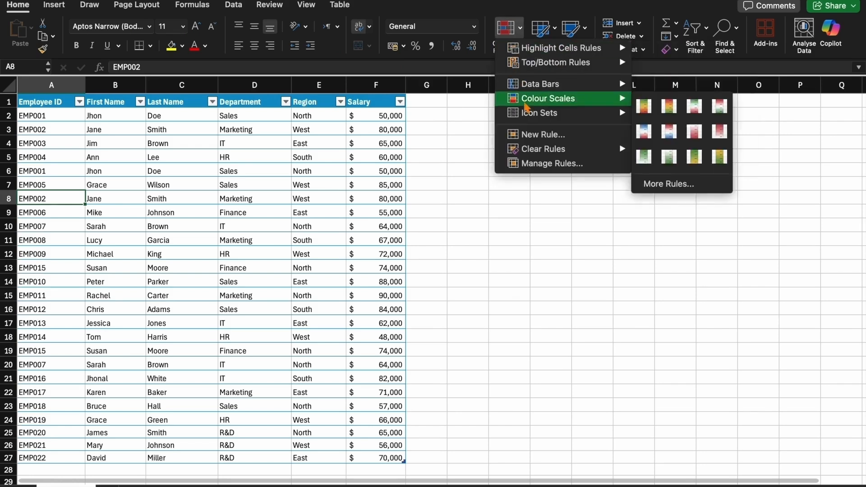
{"action": "left_click", "coordinate": [474, 104]}
{"action": "left_click", "coordinate": [475, 103]}
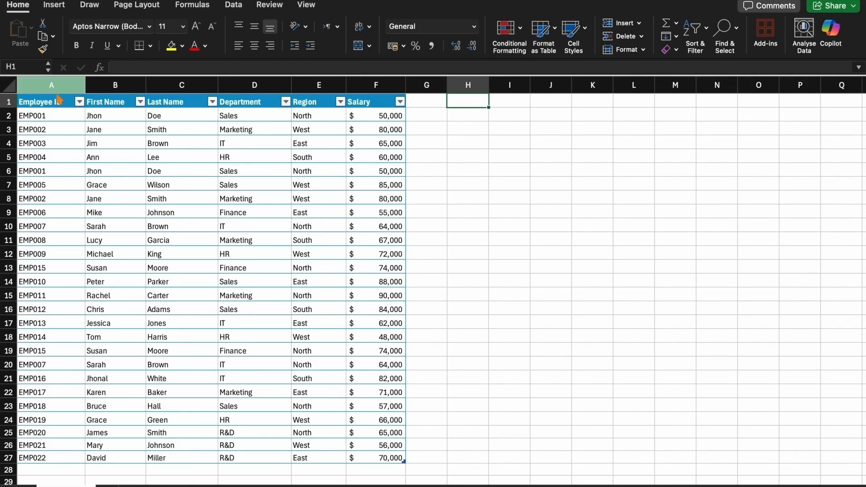
Highlight duplicate values in the Employee ID column with a light red fill and dark red text.
{"action": "left_click", "coordinate": [29, 89]}
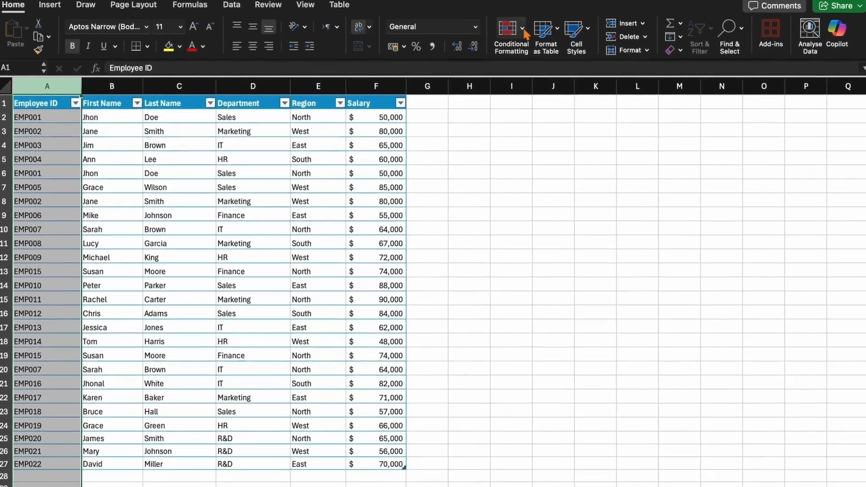
{"action": "left_click", "coordinate": [524, 34]}
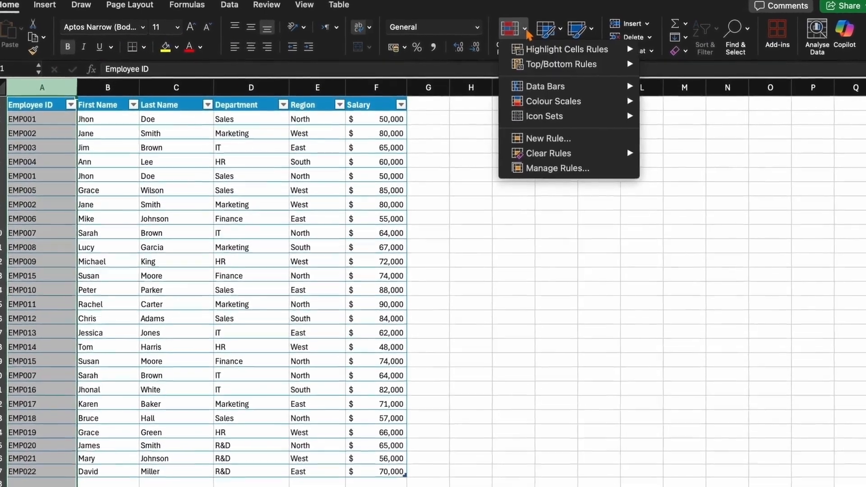
{"action": "mouse_move", "coordinate": [544, 53]}
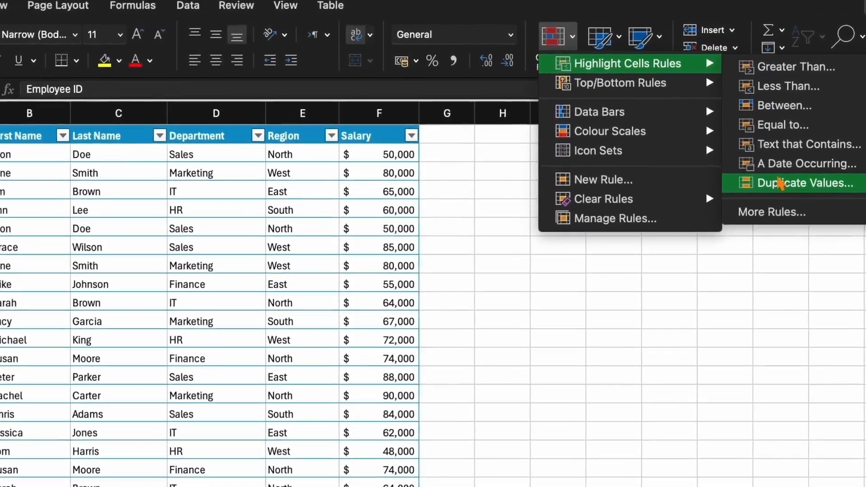
{"action": "left_click", "coordinate": [763, 176]}
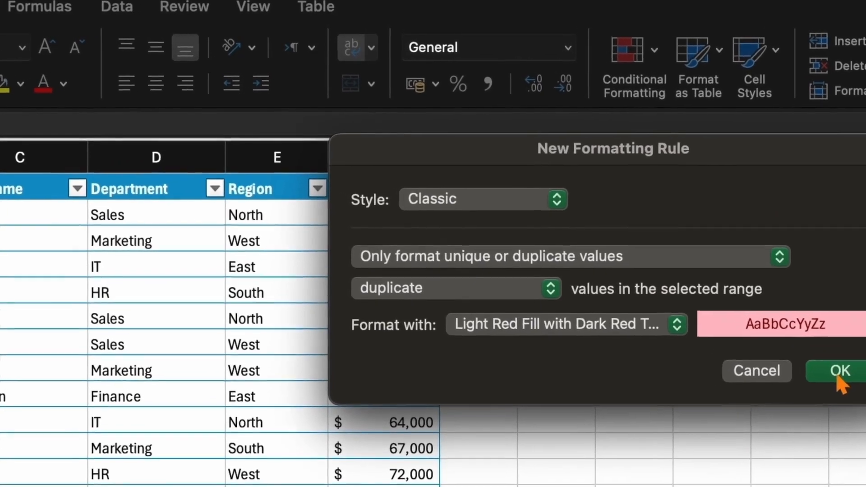
{"action": "left_click", "coordinate": [829, 366]}
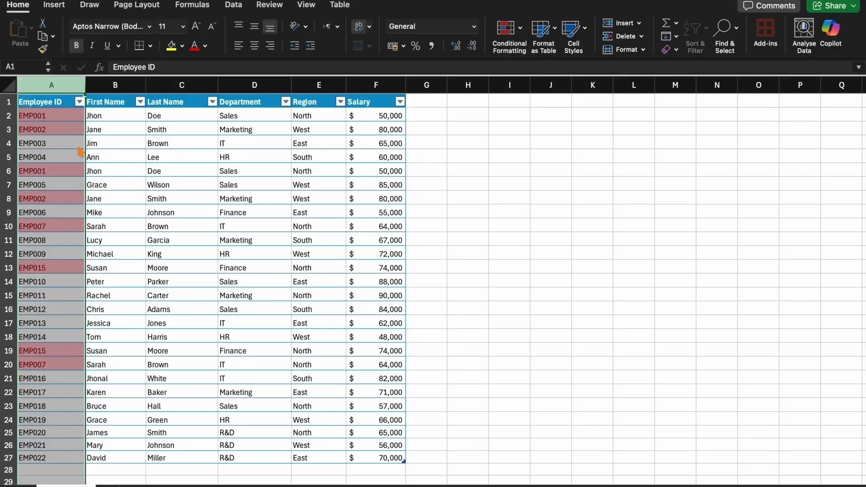
{"action": "scroll", "coordinate": [81, 151], "scroll_direction": "down", "scroll_amount": 1}
{"action": "scroll", "coordinate": [80, 151], "scroll_direction": "up", "scroll_amount": 1}
Filter the Employee ID column by the Rose cell colour to show only the highlighted duplicate records.
{"action": "left_click", "coordinate": [80, 101]}
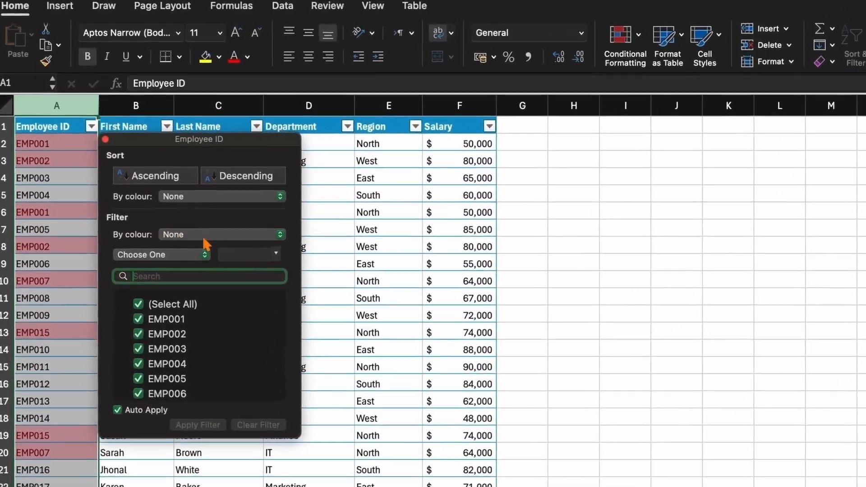
{"action": "left_click", "coordinate": [204, 239]}
{"action": "mouse_move", "coordinate": [263, 249]}
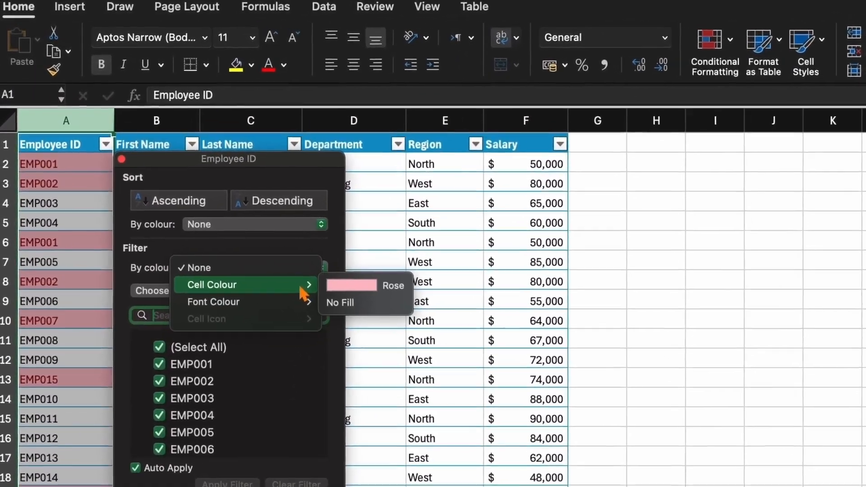
{"action": "left_click", "coordinate": [371, 297]}
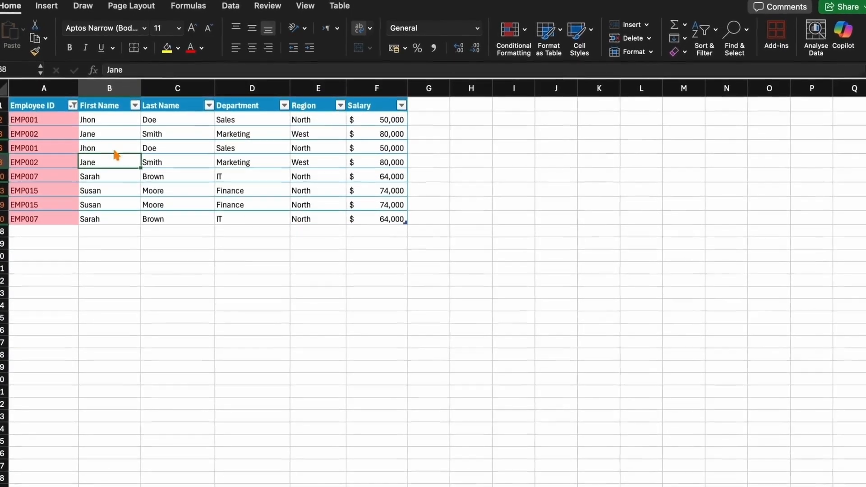
Remove duplicate records from the table by comparing all columns, and clear the colour filter.
{"action": "left_click", "coordinate": [225, 8]}
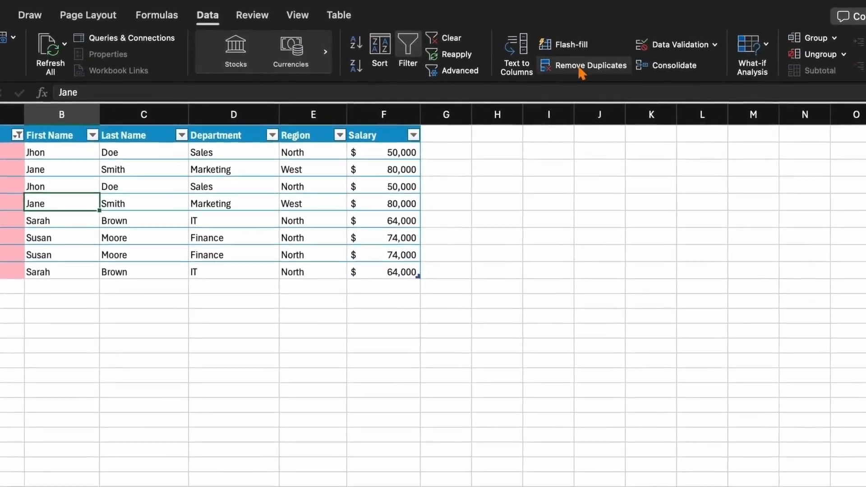
{"action": "left_click", "coordinate": [582, 72]}
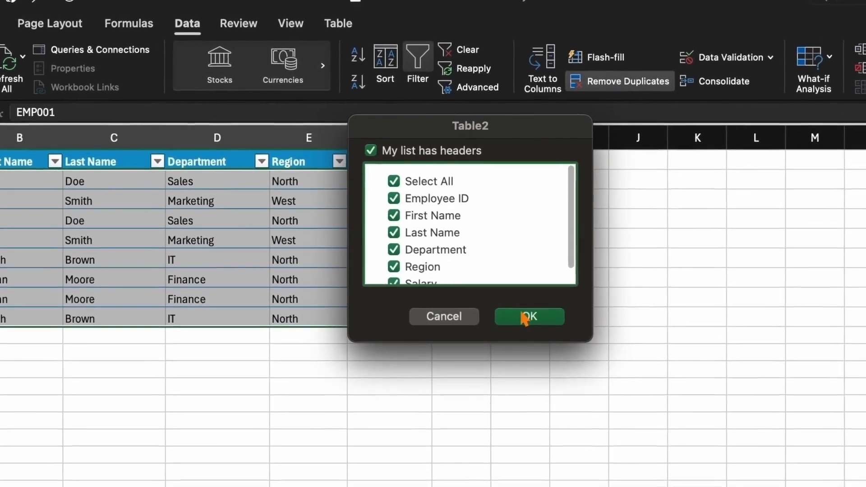
{"action": "left_click", "coordinate": [519, 300]}
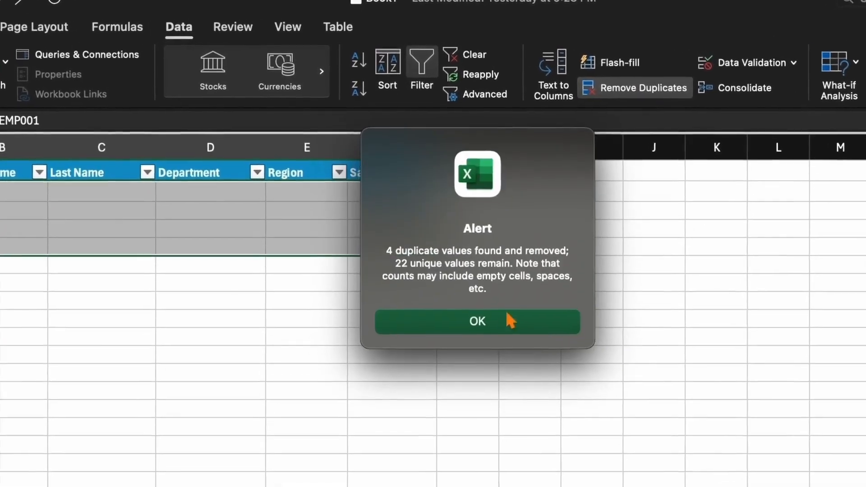
{"action": "left_click", "coordinate": [490, 321]}
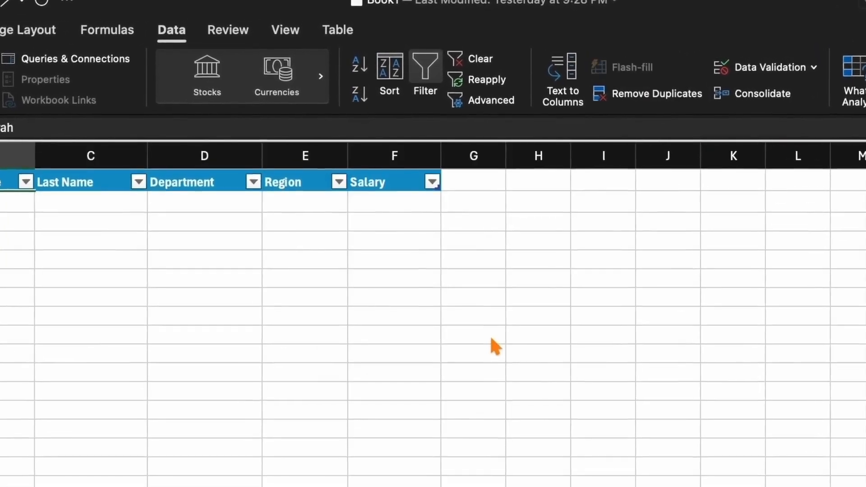
{"action": "left_click", "coordinate": [489, 67]}
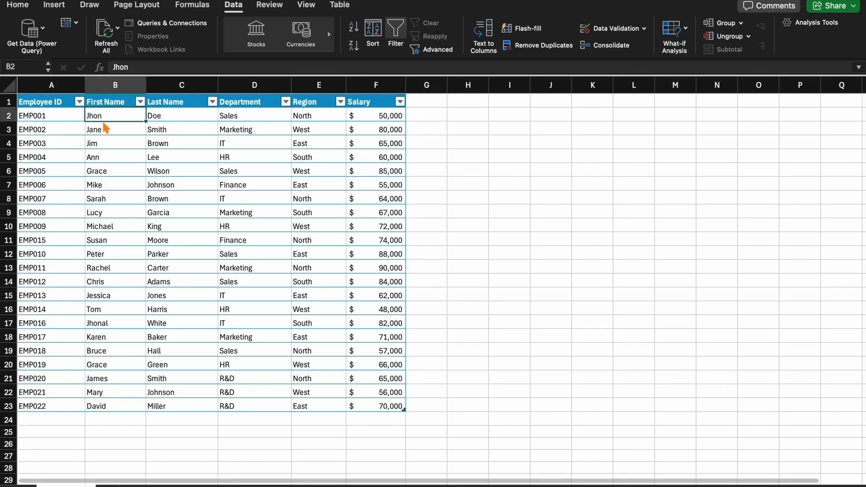
Open a find-and-replace and enter the misspelled first name from B2 as search text and its correct spelling as replacement.
{"action": "left_click", "coordinate": [30, 7]}
{"action": "left_click", "coordinate": [724, 28]}
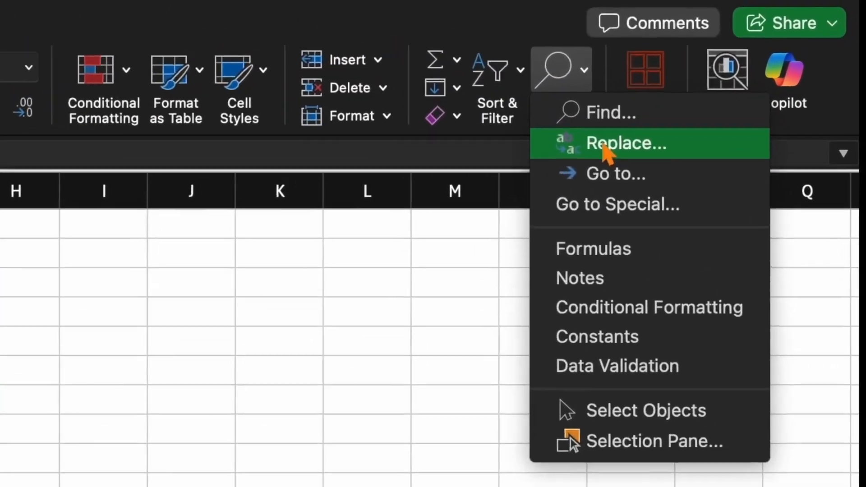
{"action": "left_click", "coordinate": [712, 80]}
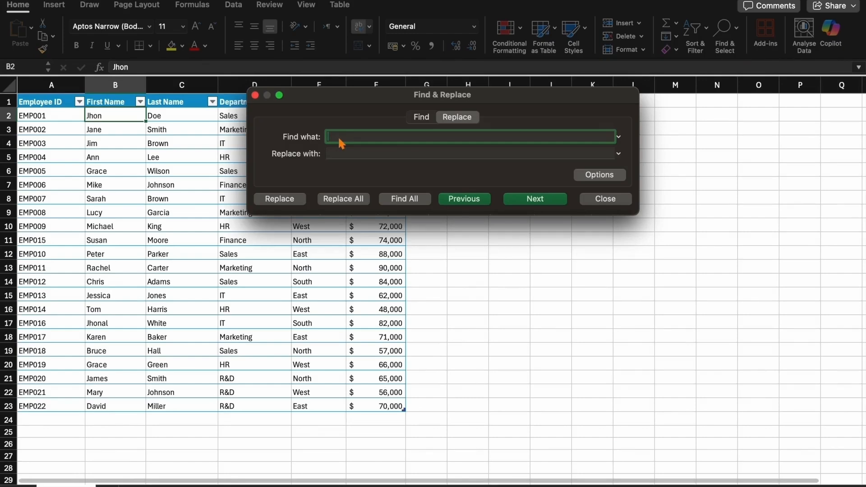
{"action": "type", "text": "Jhon"}
{"action": "key", "text": "Tab"}
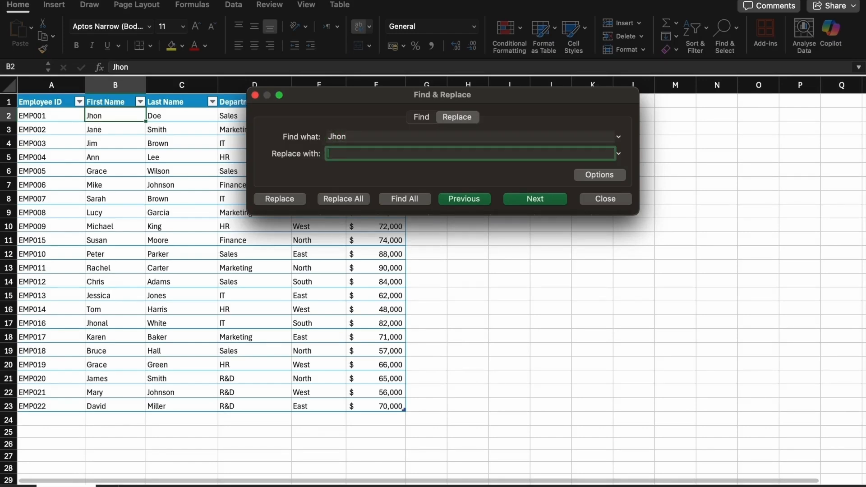
{"action": "type", "text": "John"}
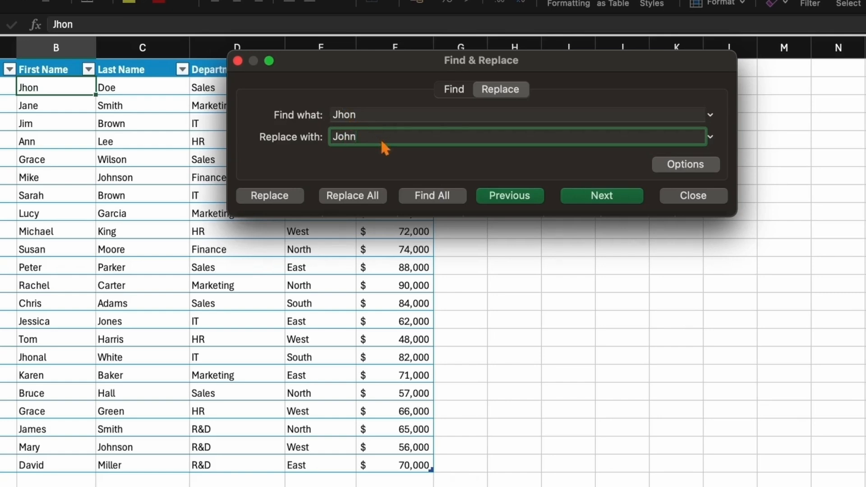
Try to replace every occurrence of the misspelled first name, and check the longer name in cell B17.
{"action": "left_click", "coordinate": [359, 199]}
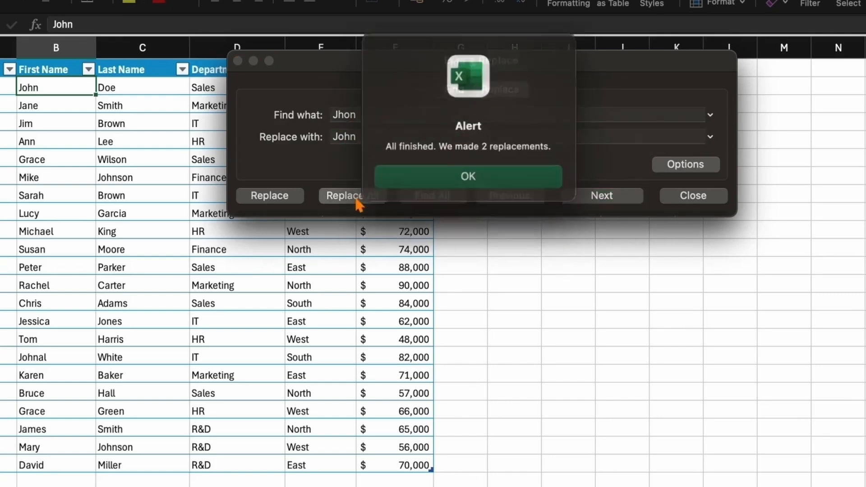
{"action": "left_click", "coordinate": [424, 185]}
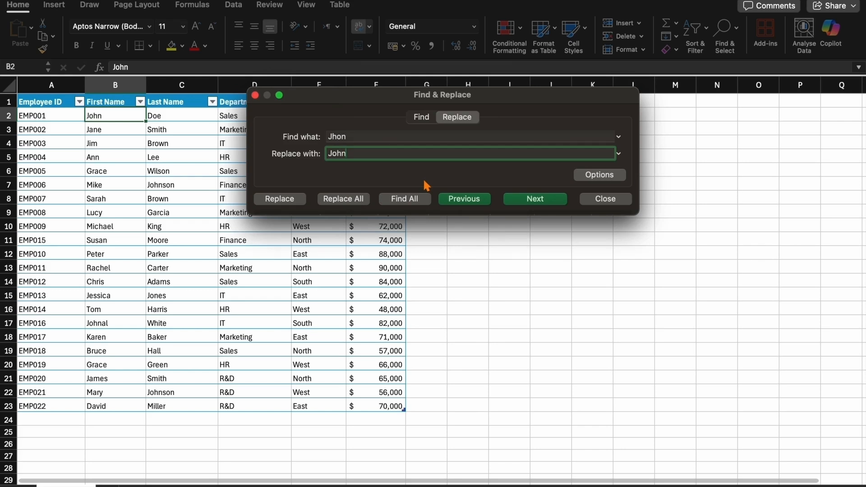
{"action": "left_click", "coordinate": [105, 328]}
{"action": "left_click", "coordinate": [104, 325]}
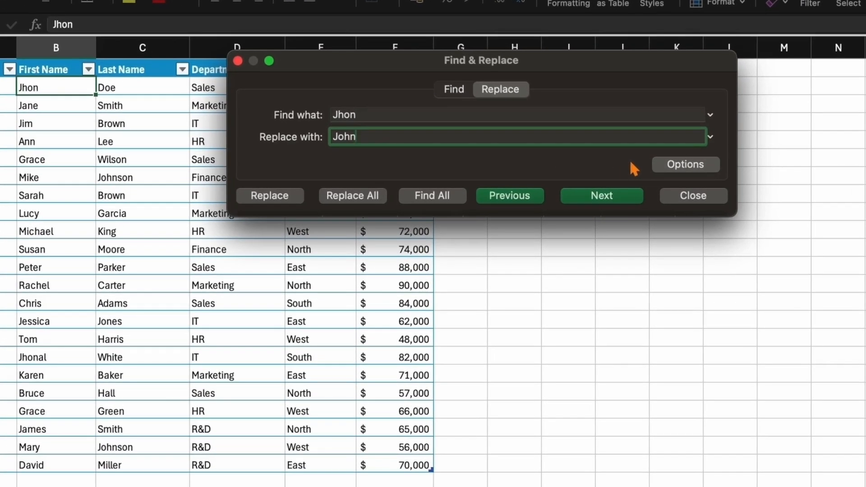
Replace all occurrences of the misspelled first name with Find entire cells only enabled, and check cells B17 and B2.
{"action": "left_click", "coordinate": [685, 166]}
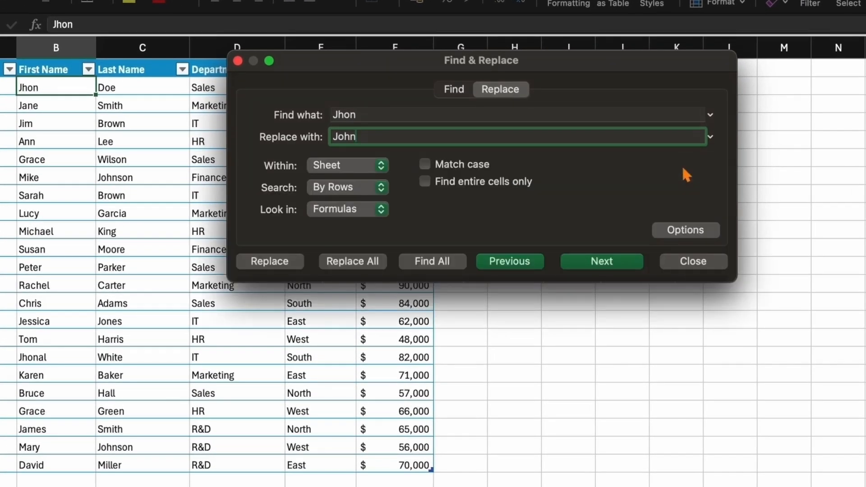
{"action": "left_click", "coordinate": [425, 182]}
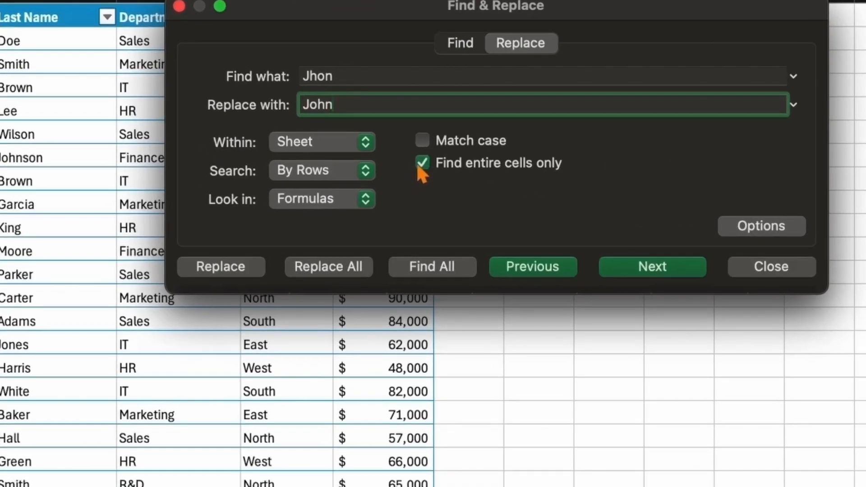
{"action": "left_click", "coordinate": [325, 268]}
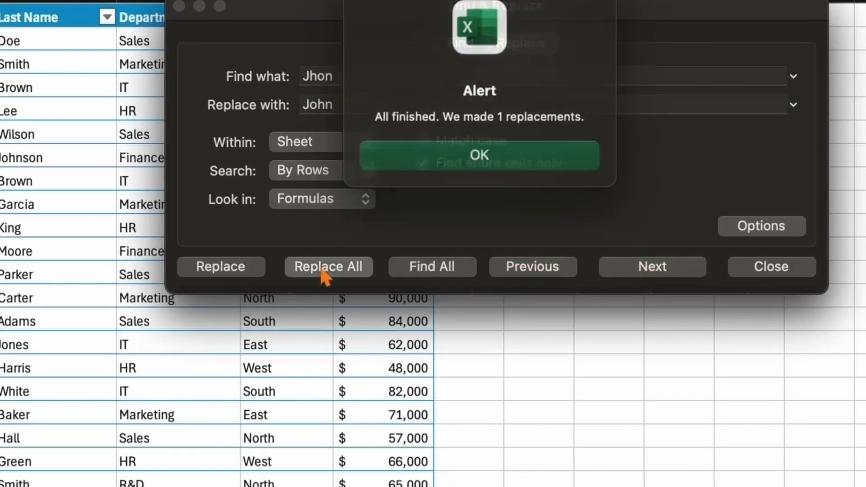
{"action": "left_click", "coordinate": [482, 155]}
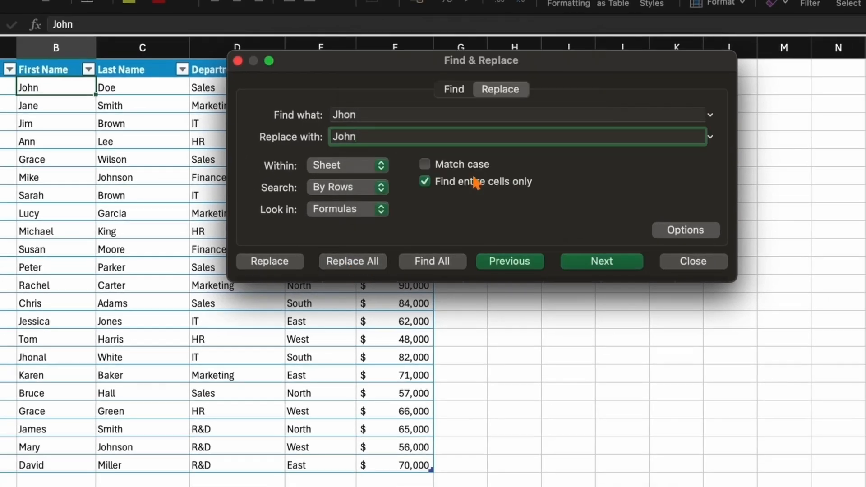
{"action": "left_click", "coordinate": [682, 264]}
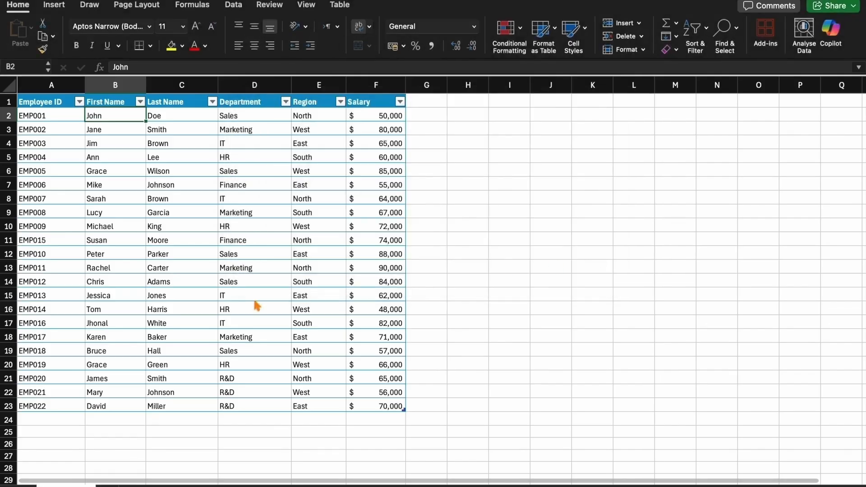
{"action": "left_click", "coordinate": [100, 326]}
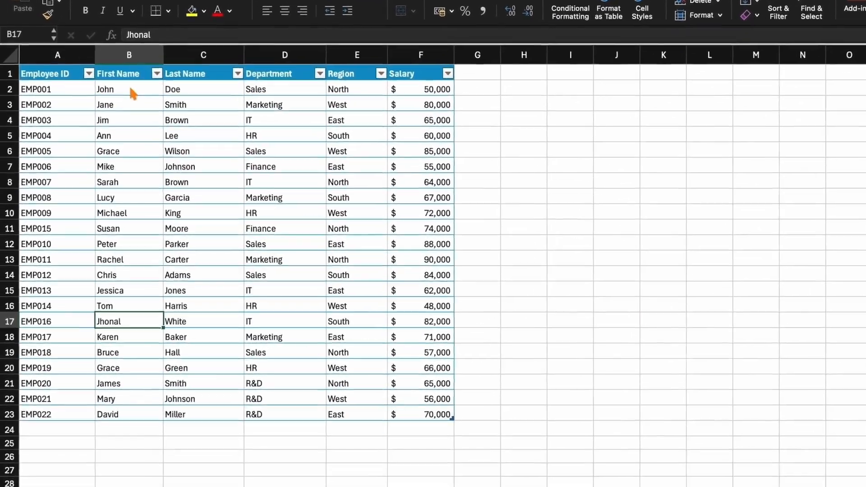
{"action": "left_click", "coordinate": [119, 116]}
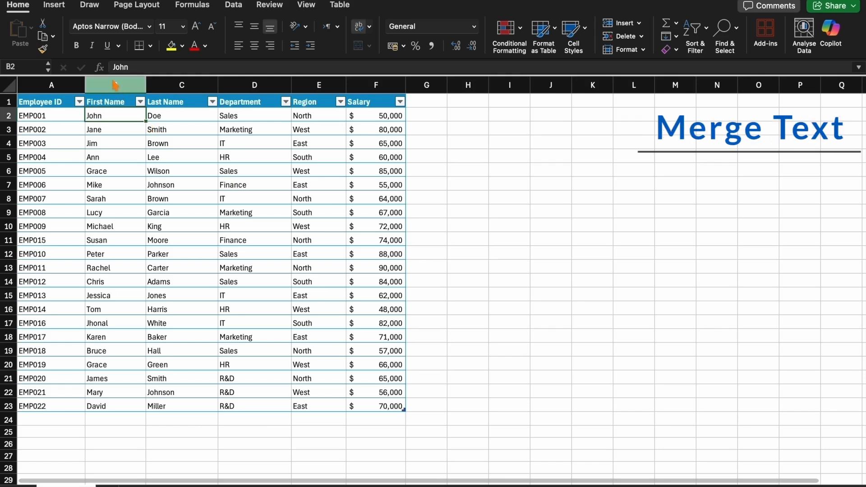
Insert a new column between Last Name and Department and title it Full Name.
{"action": "left_click", "coordinate": [145, 85]}
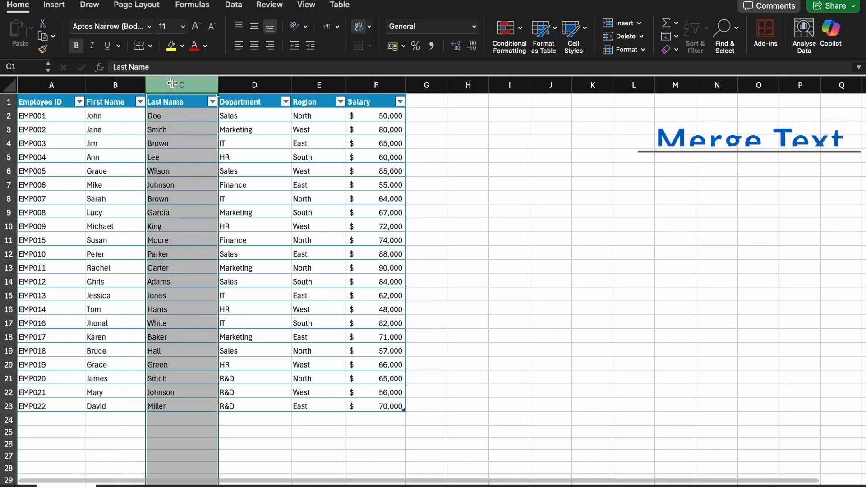
{"action": "left_click", "coordinate": [173, 84]}
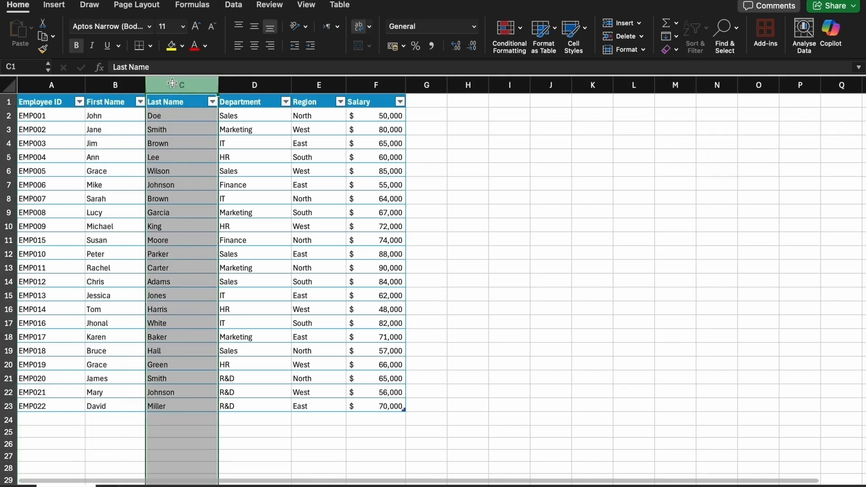
{"action": "left_click", "coordinate": [246, 85]}
{"action": "right_click", "coordinate": [247, 86]}
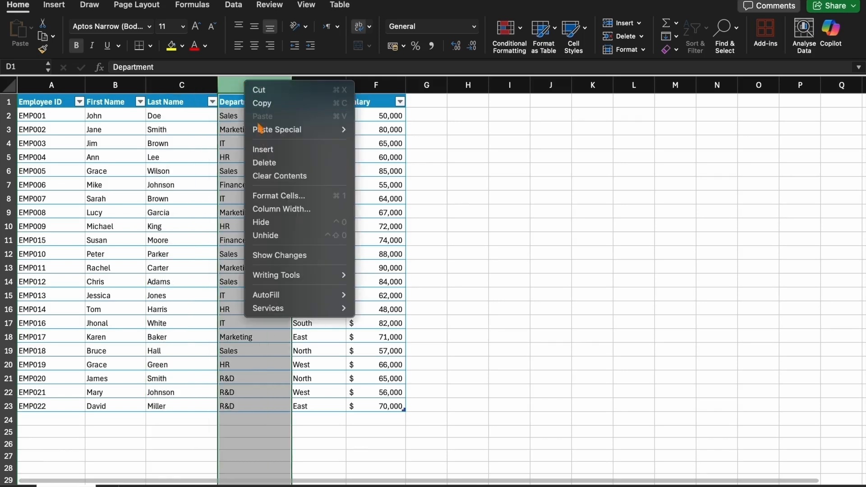
{"action": "left_click", "coordinate": [270, 153]}
{"action": "left_click", "coordinate": [241, 102]}
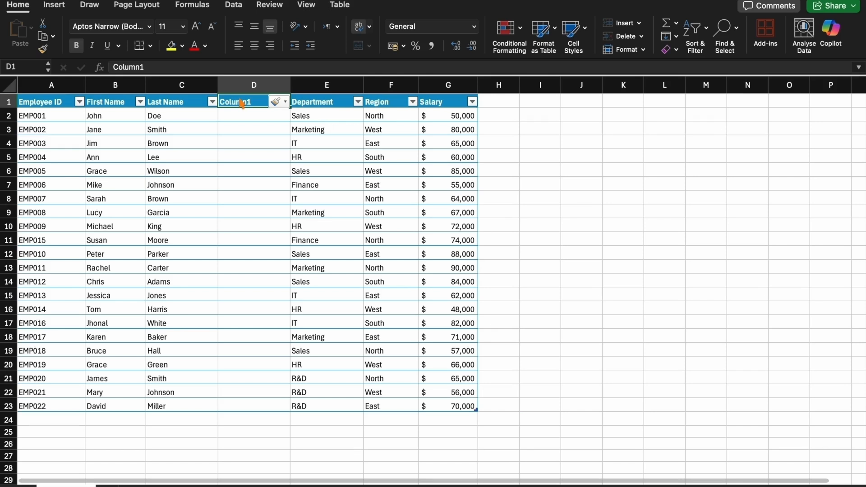
{"action": "type", "text": "Full Name"}
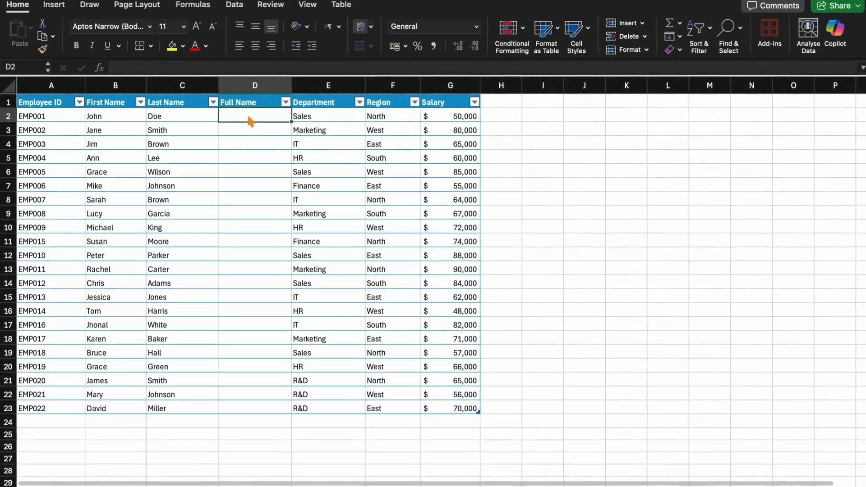
Fill the Full Name column with a TEXTJOIN formula in D2 that joins First Name and Last Name with a space, ignoring empty cells.
{"action": "left_click", "coordinate": [248, 118]}
{"action": "type", "text": "="}
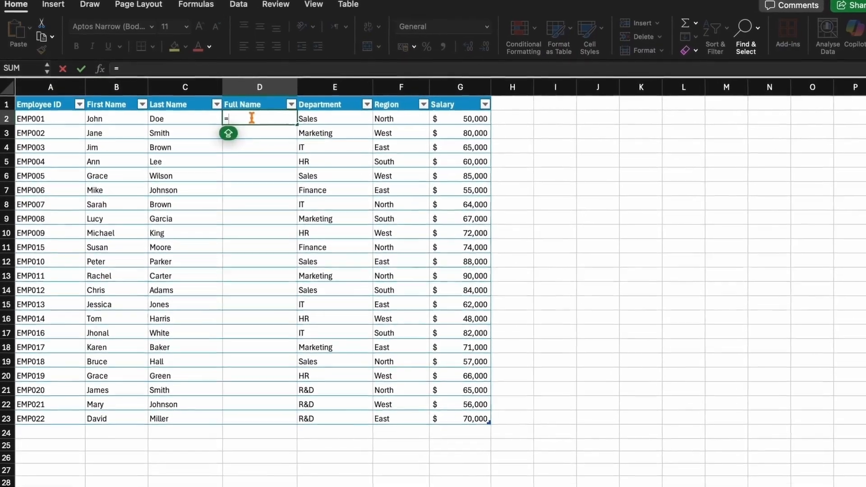
{"action": "type", "text": "TEXTJOIN"}
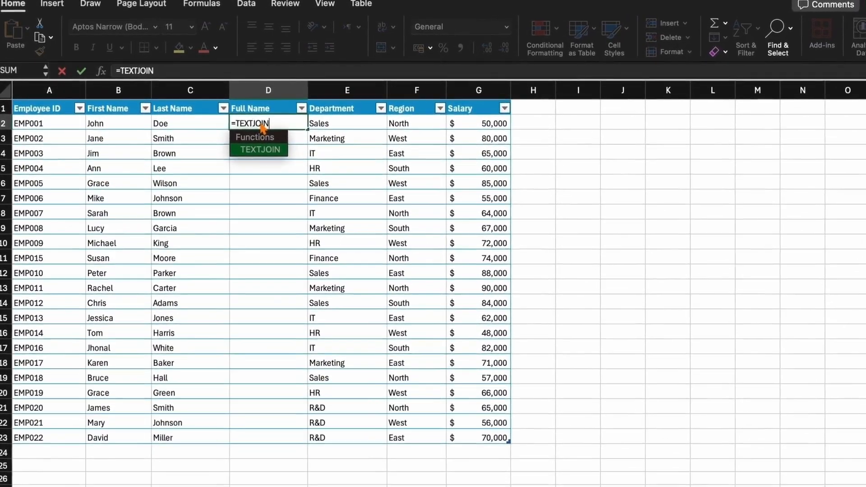
{"action": "type", "text": "("}
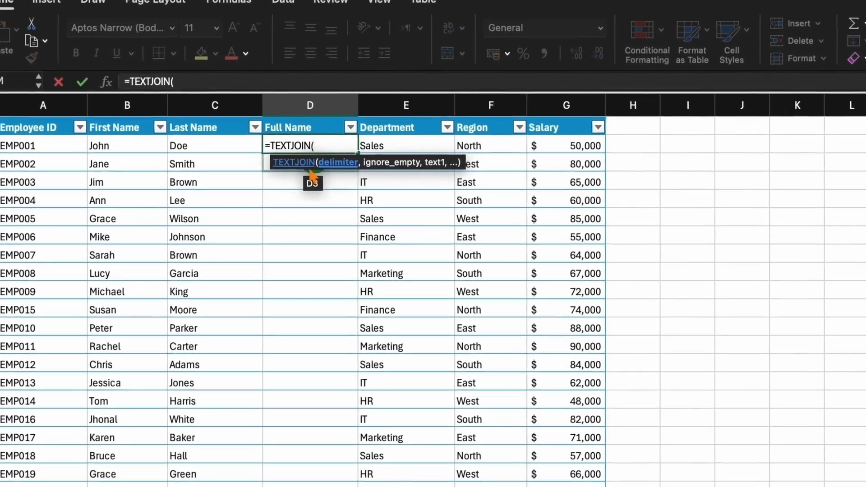
{"action": "type", "text": "\" \","}
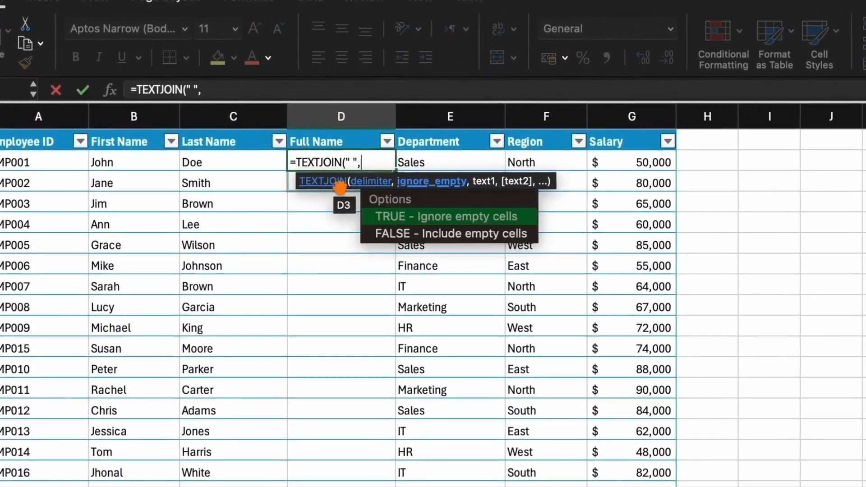
{"action": "double_click", "coordinate": [406, 218]}
{"action": "type", "text": ","}
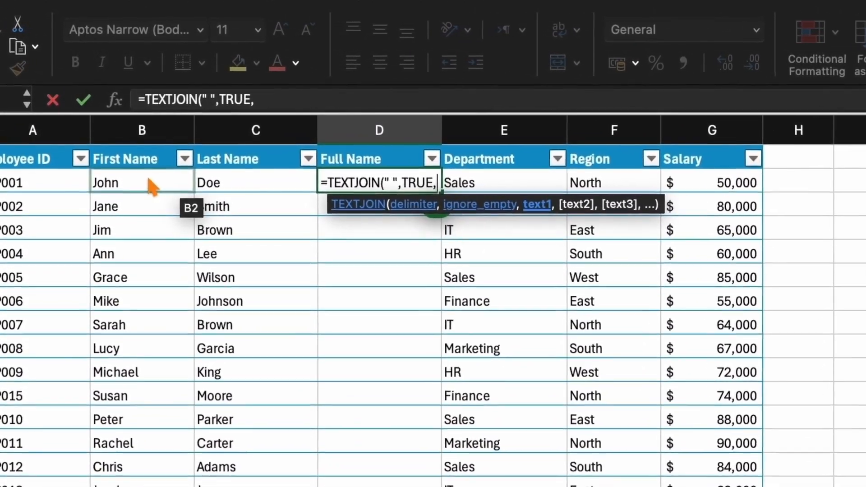
{"action": "left_click_drag", "start_coordinate": [97, 180], "coordinate": [242, 190]}
{"action": "key", "text": "Return"}
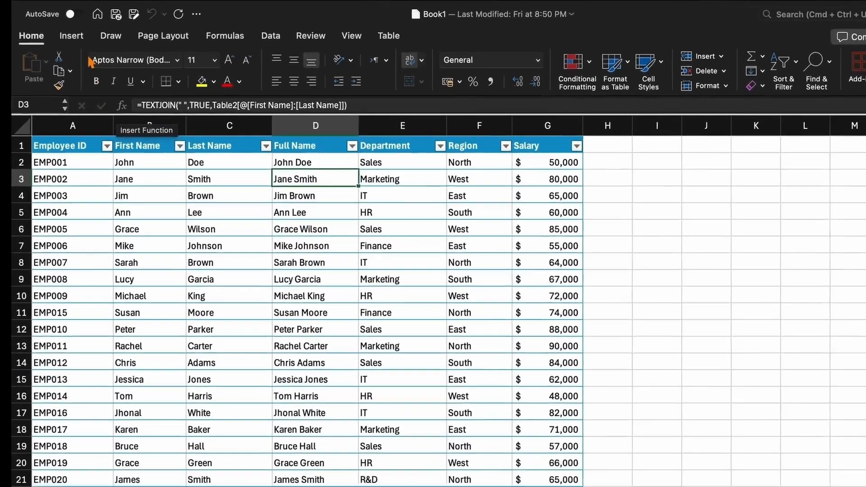
Create a pivot table from Table2 on a new worksheet.
{"action": "left_click", "coordinate": [48, 12]}
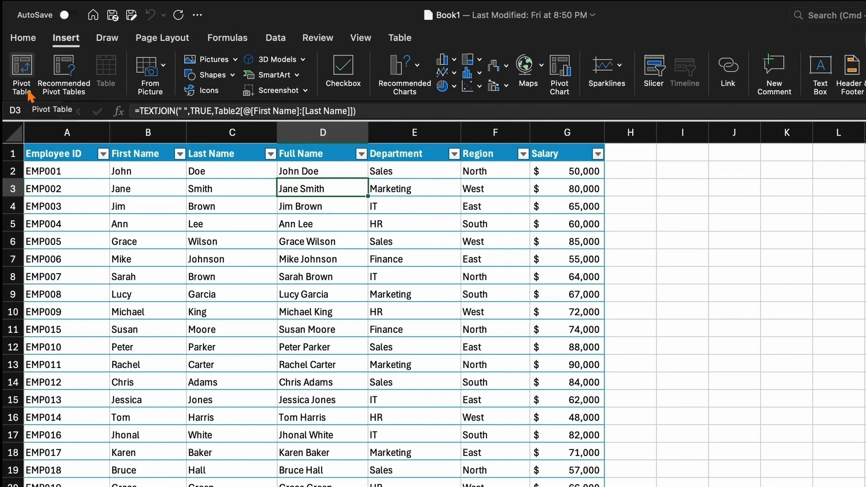
{"action": "left_click", "coordinate": [22, 73]}
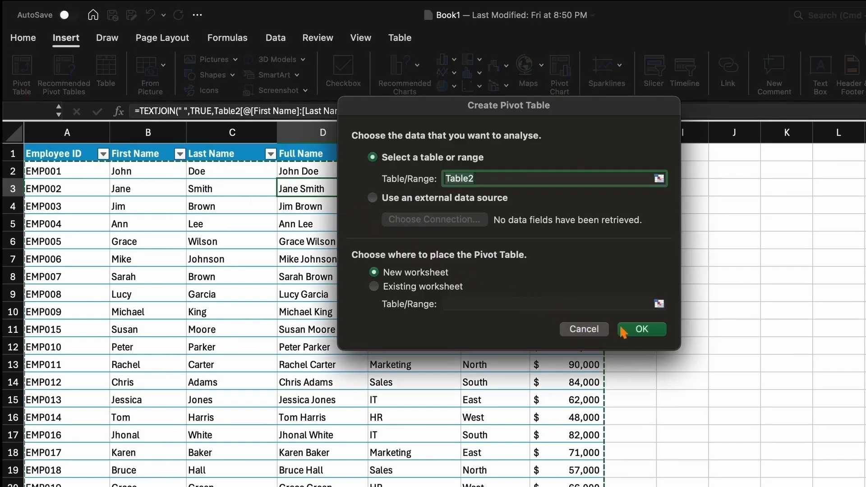
{"action": "left_click", "coordinate": [641, 329]}
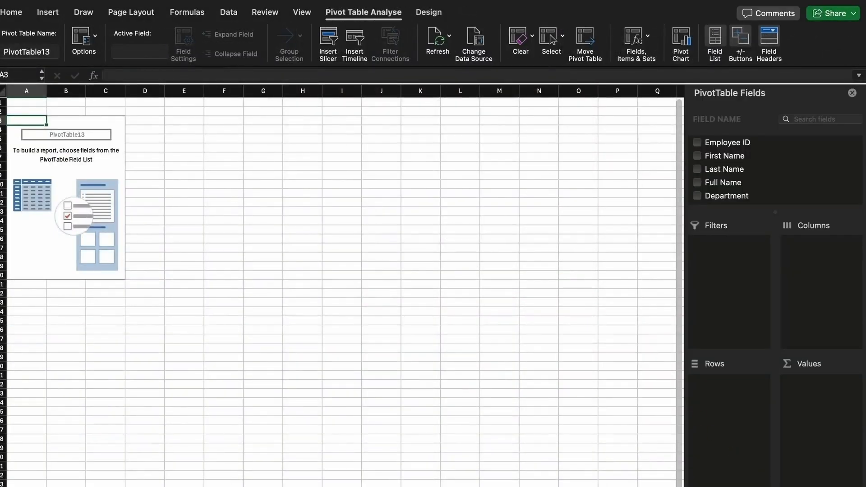
{"action": "scroll", "coordinate": [342, 286], "scroll_direction": "up", "scroll_amount": 3}
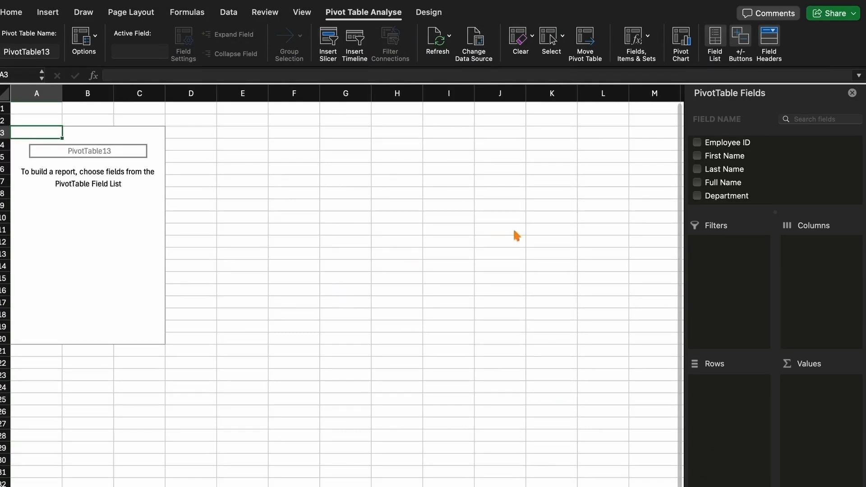
Set up the pivot table to sum Salary as values with Full Name as rows.
{"action": "scroll", "coordinate": [762, 194], "scroll_direction": "down", "scroll_amount": 2}
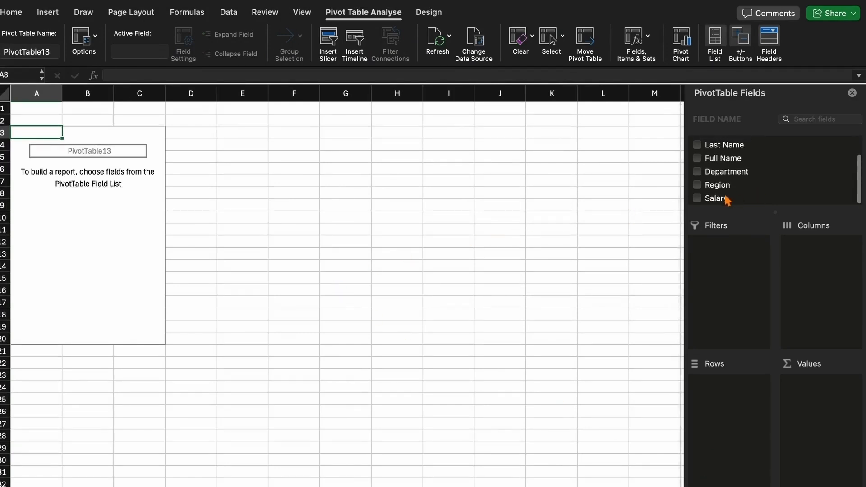
{"action": "left_click_drag", "start_coordinate": [721, 200], "coordinate": [833, 422]}
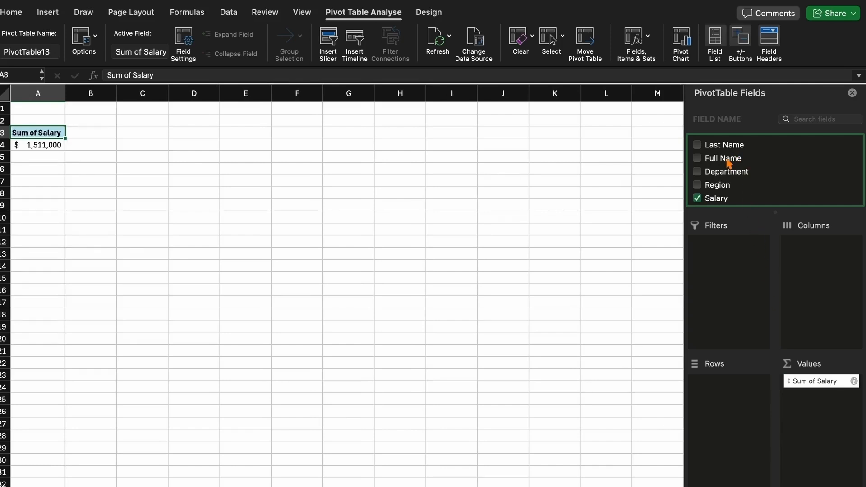
{"action": "left_click_drag", "start_coordinate": [728, 163], "coordinate": [721, 438]}
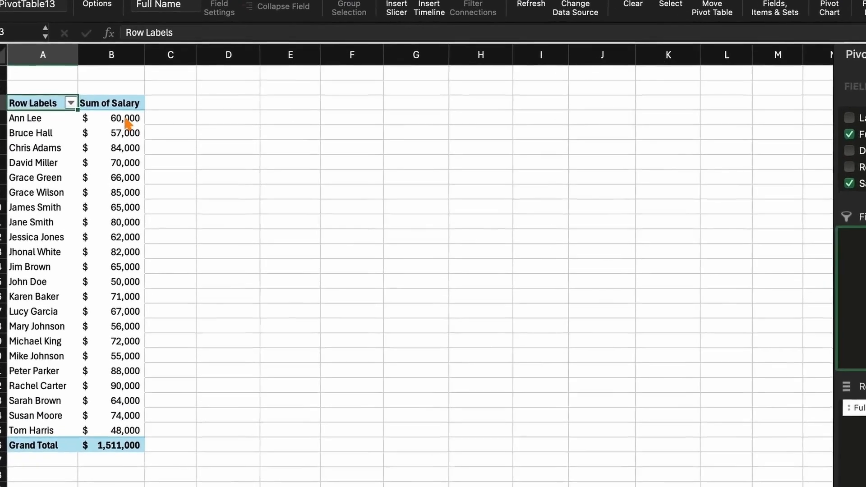
Sort the employees in the pivot table by Sum of Salary from largest to smallest.
{"action": "left_click", "coordinate": [107, 145]}
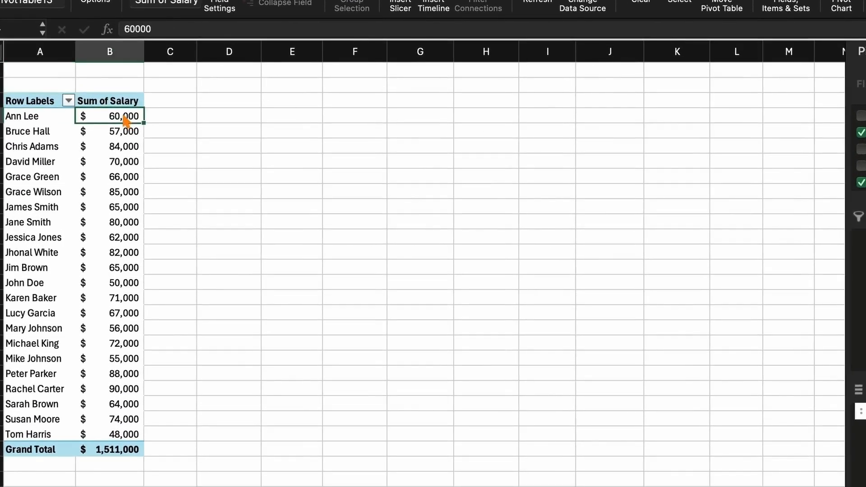
{"action": "right_click", "coordinate": [124, 118]}
{"action": "mouse_move", "coordinate": [209, 234]}
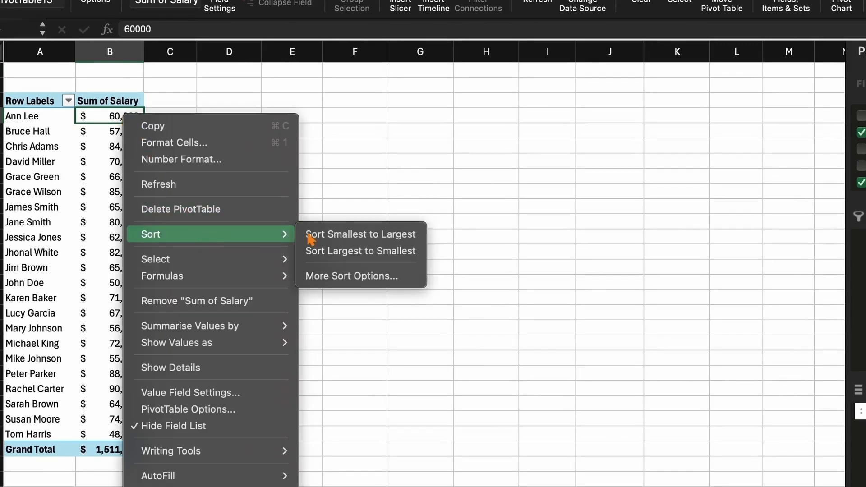
{"action": "left_click", "coordinate": [367, 251]}
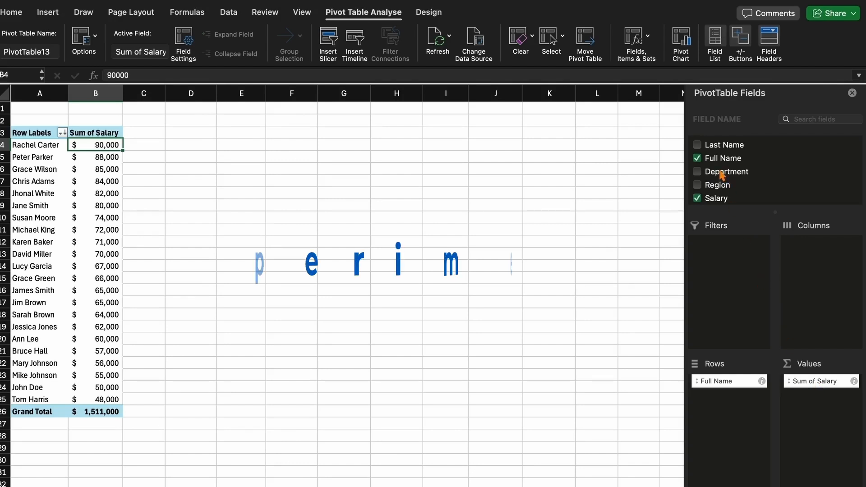
Try a Department report filter showing only IT and Marketing, and remove Department from the pivot table's filters.
{"action": "left_click_drag", "start_coordinate": [722, 175], "coordinate": [731, 262]}
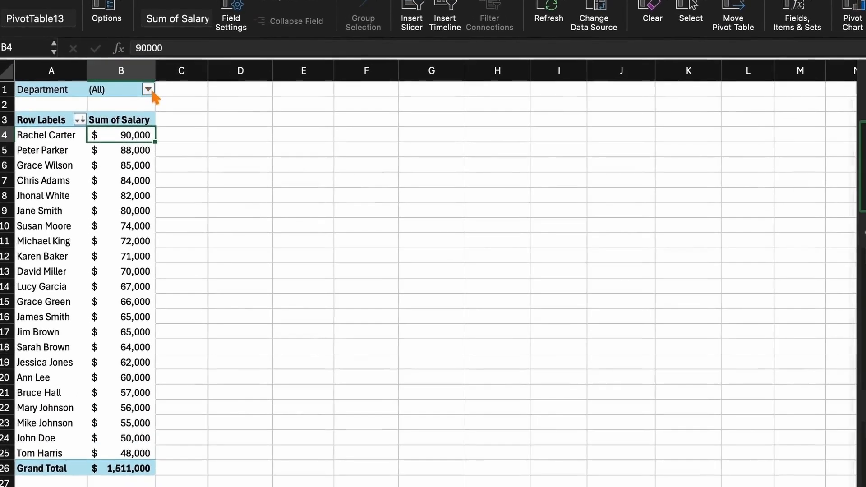
{"action": "left_click", "coordinate": [148, 90]}
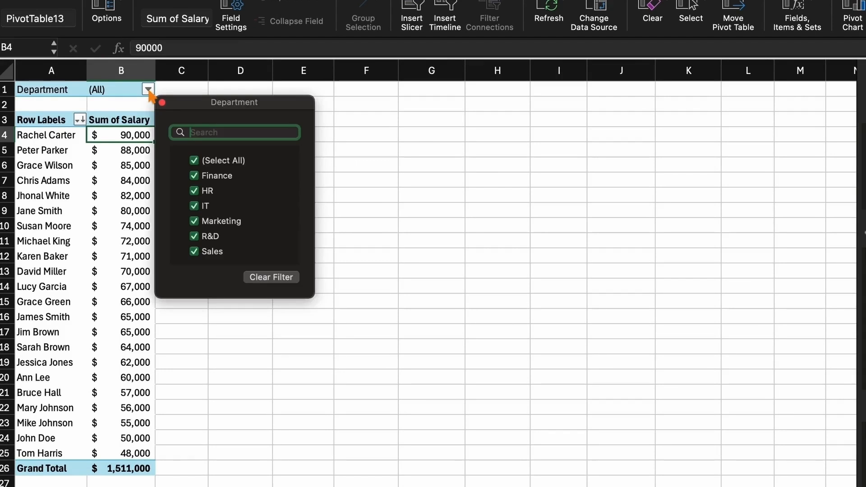
{"action": "left_click", "coordinate": [223, 160]}
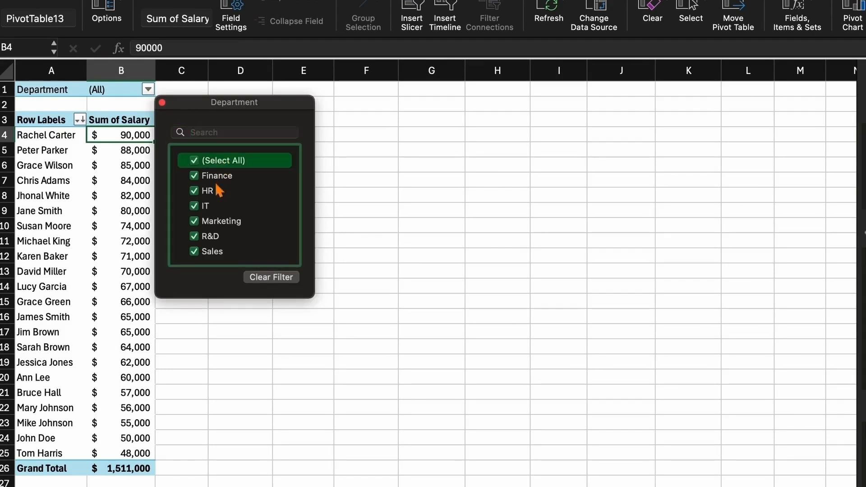
{"action": "left_click", "coordinate": [245, 163]}
{"action": "left_click", "coordinate": [205, 208]}
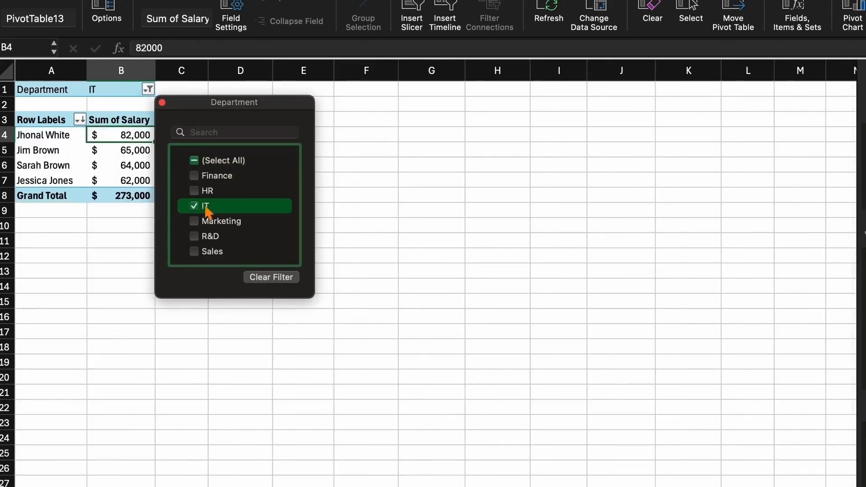
{"action": "left_click", "coordinate": [215, 224]}
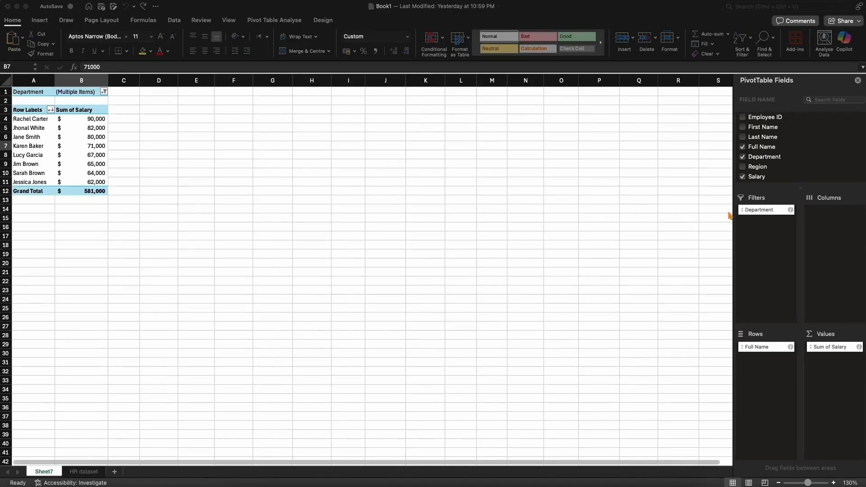
{"action": "left_click_drag", "start_coordinate": [763, 210], "coordinate": [757, 178]}
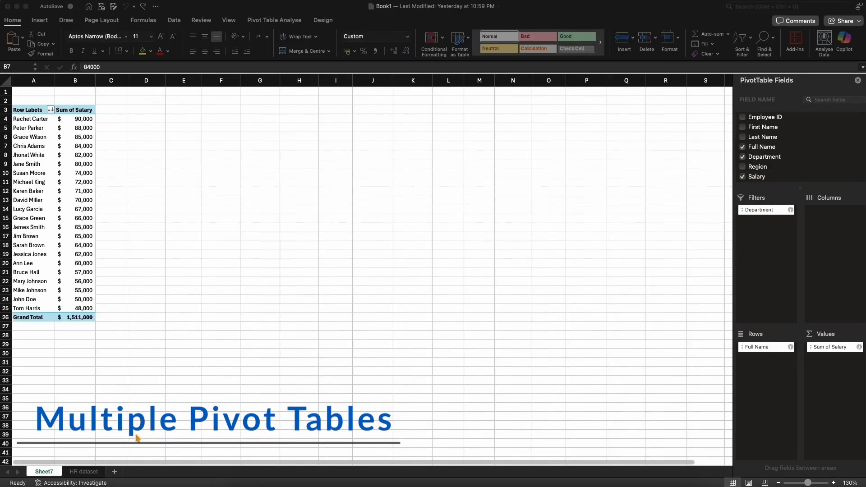
Create a second pivot table from Table2 of the HR dataset sheet, placed on the existing worksheet at Sheet7!$D$3.
{"action": "left_click", "coordinate": [84, 471]}
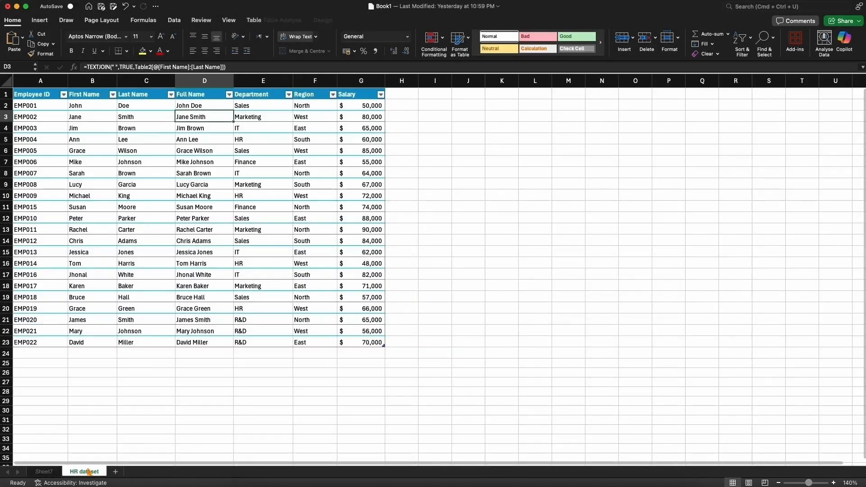
{"action": "left_click", "coordinate": [133, 321]}
{"action": "left_click", "coordinate": [39, 20]}
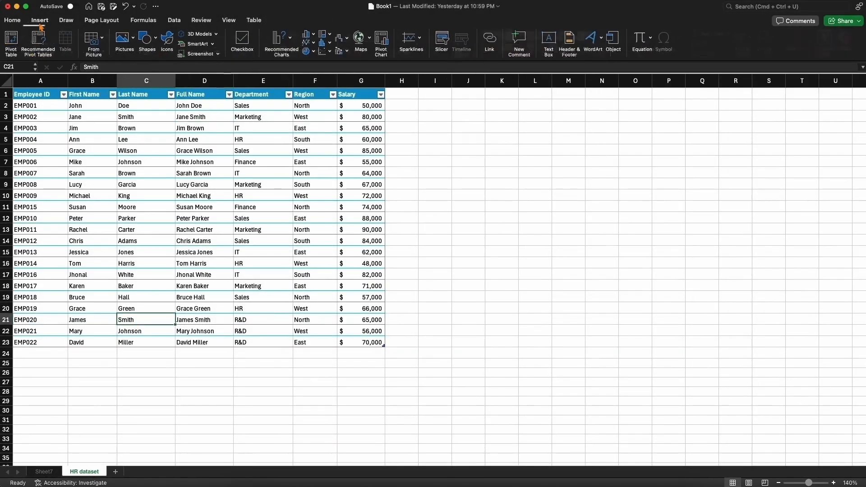
{"action": "left_click", "coordinate": [12, 39]}
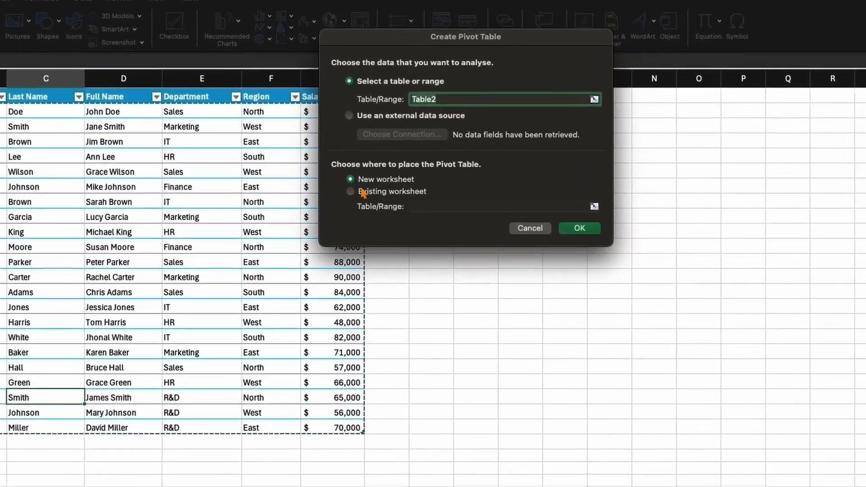
{"action": "left_click", "coordinate": [363, 177]}
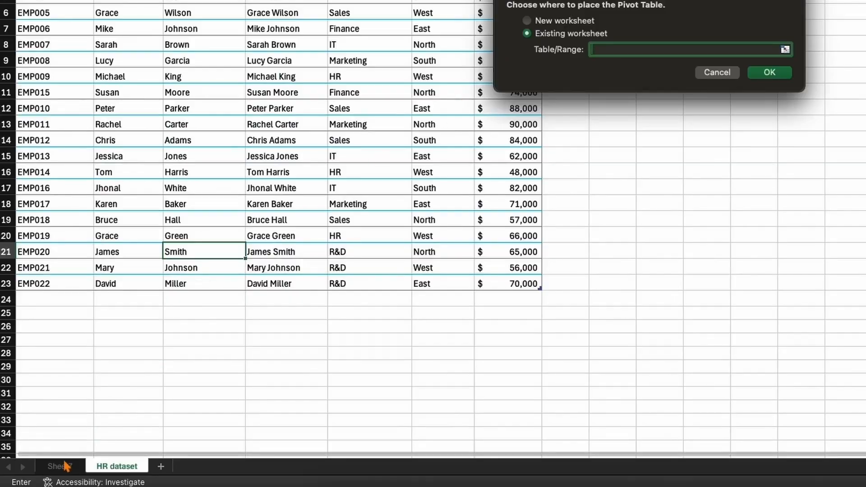
{"action": "left_click", "coordinate": [65, 466]}
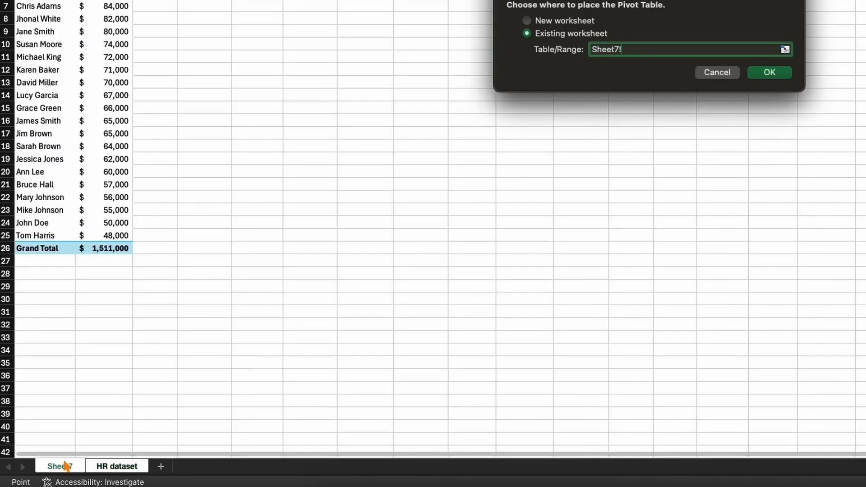
{"action": "left_click", "coordinate": [17, 125]}
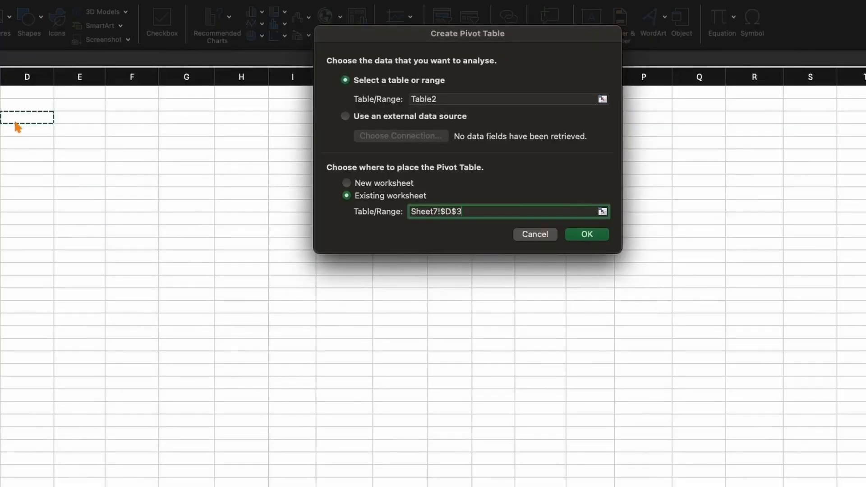
{"action": "left_click", "coordinate": [582, 238]}
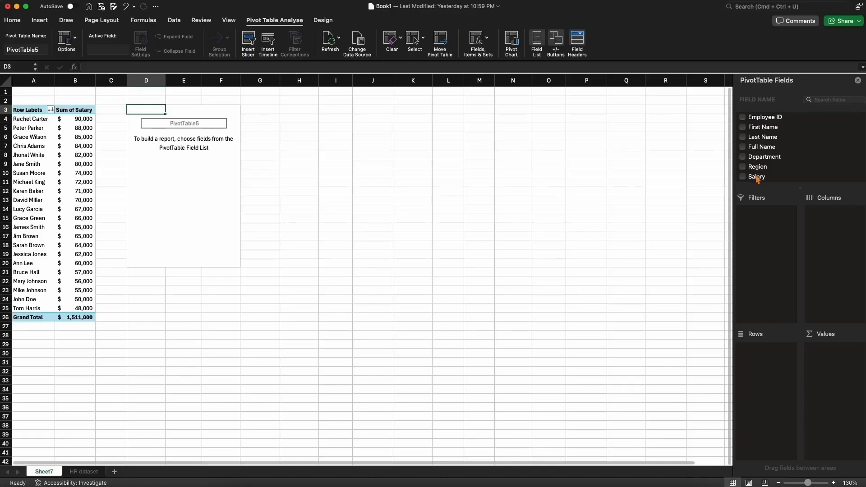
Sum Salary by Department in the second pivot table and sort the sums from largest to smallest.
{"action": "left_click_drag", "start_coordinate": [757, 179], "coordinate": [837, 379]}
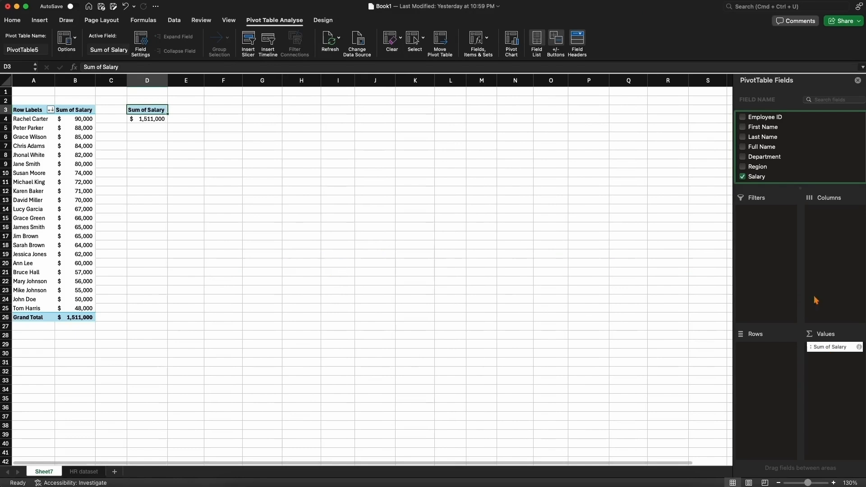
{"action": "left_click_drag", "start_coordinate": [772, 158], "coordinate": [779, 435]}
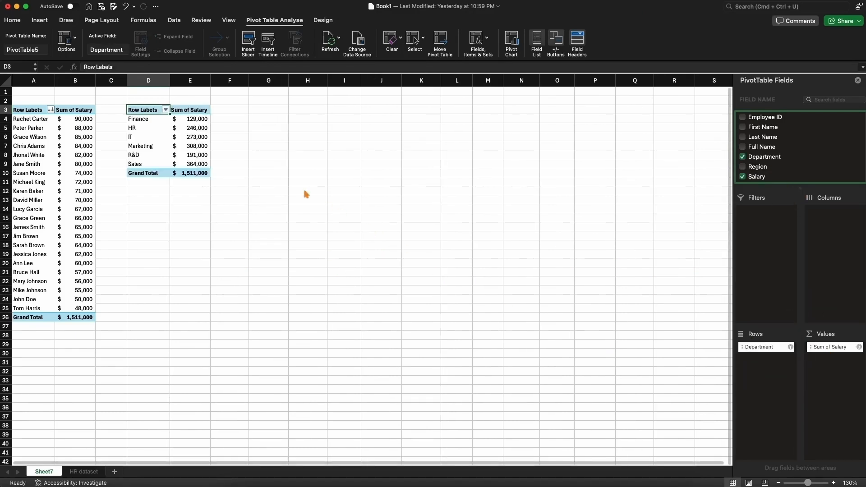
{"action": "left_click", "coordinate": [199, 120]}
{"action": "right_click", "coordinate": [200, 120]}
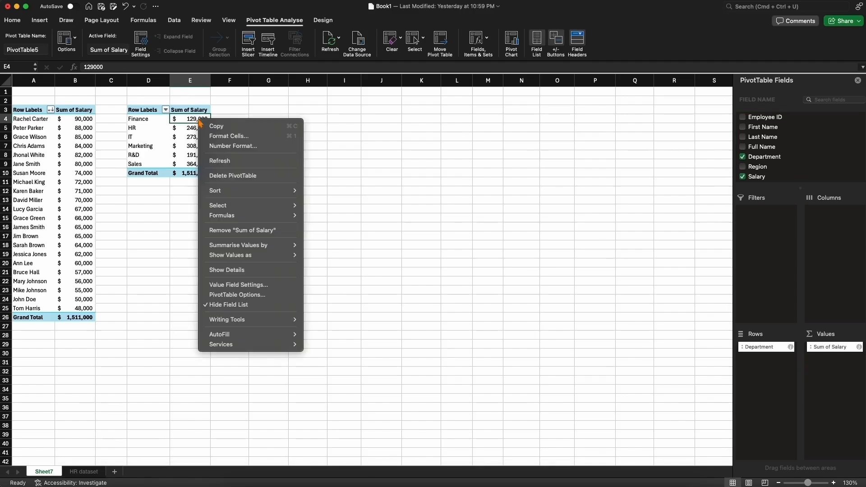
{"action": "mouse_move", "coordinate": [248, 190]}
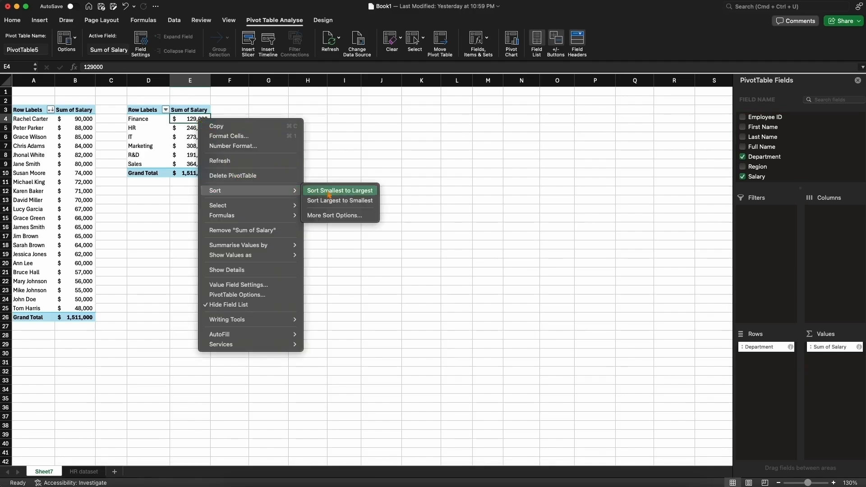
{"action": "left_click", "coordinate": [352, 202]}
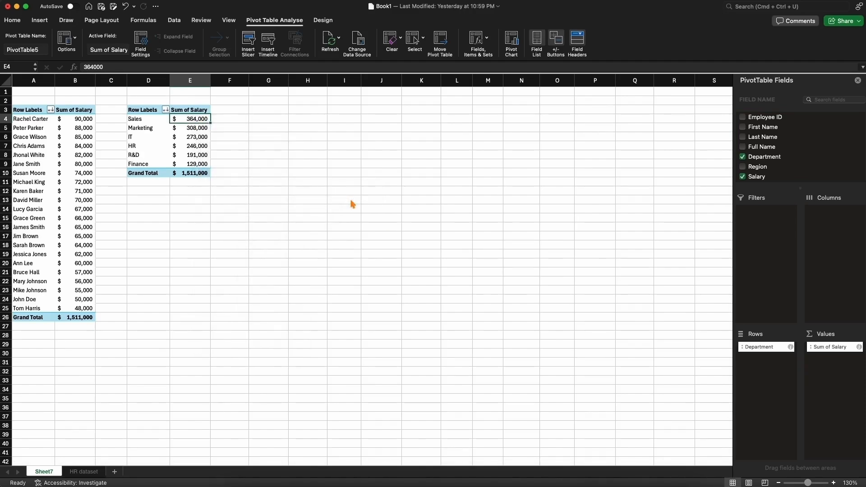
Create a third pivot table from Table2 of the HR dataset sheet, placed on the existing worksheet at Sheet7!$G$3.
{"action": "left_click", "coordinate": [83, 471]}
{"action": "left_click", "coordinate": [199, 265]}
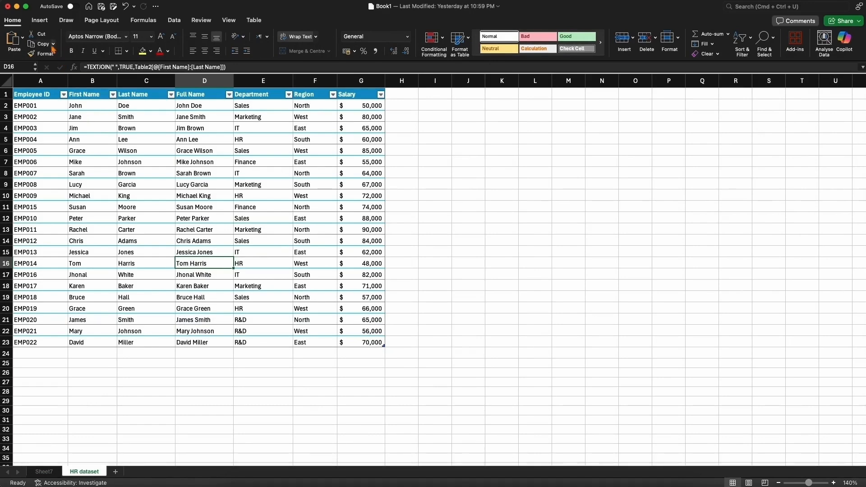
{"action": "left_click", "coordinate": [40, 21]}
{"action": "left_click", "coordinate": [11, 41]}
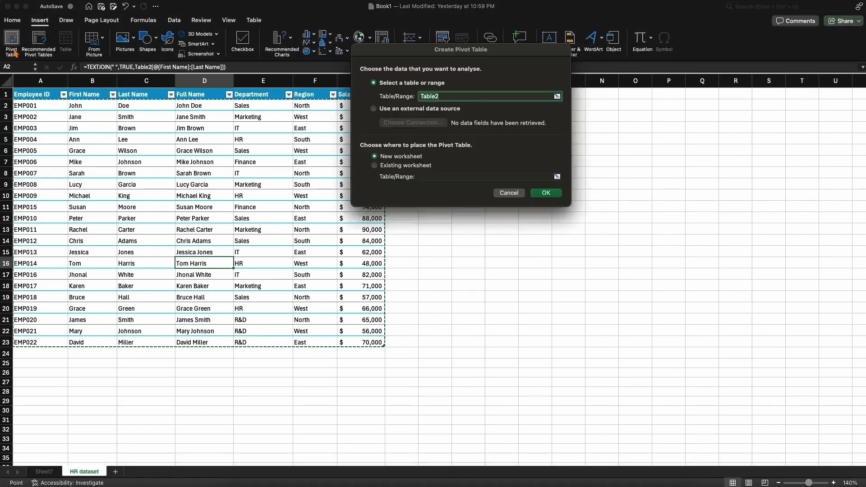
{"action": "left_click", "coordinate": [375, 166]}
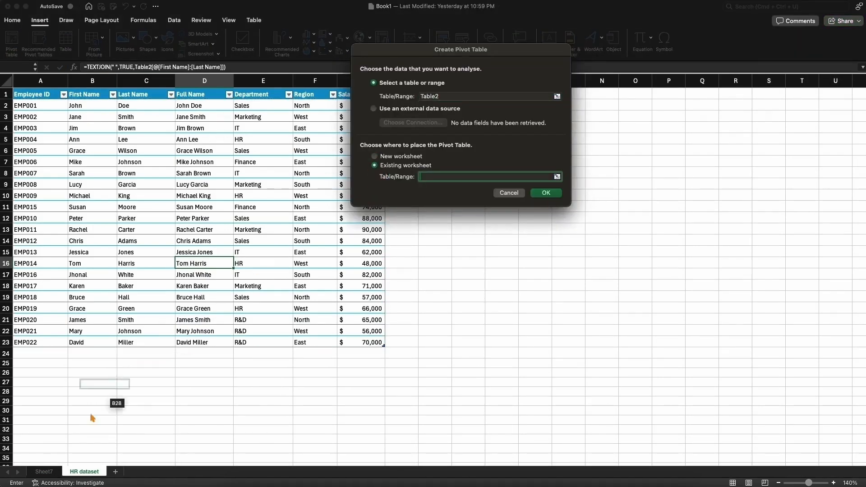
{"action": "left_click", "coordinate": [43, 472]}
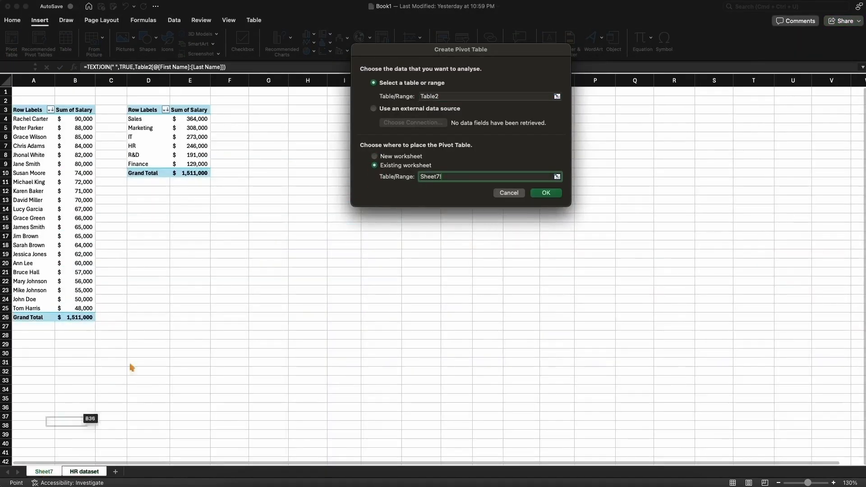
{"action": "left_click", "coordinate": [266, 110]}
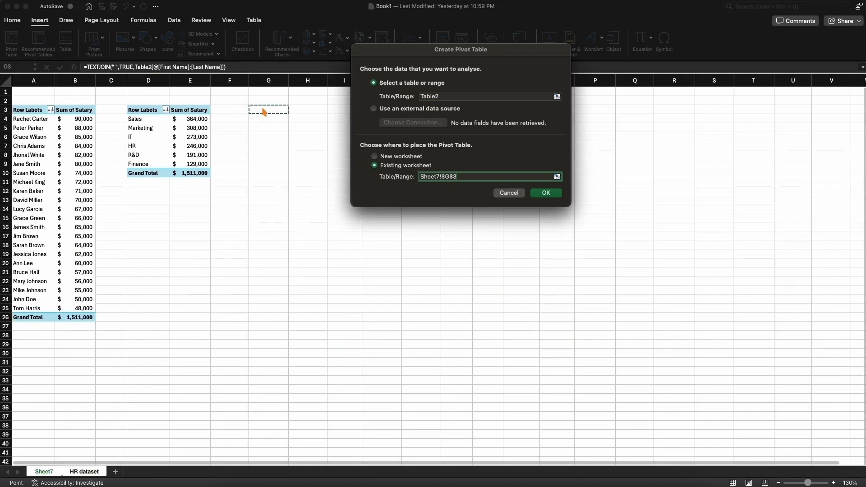
{"action": "left_click", "coordinate": [547, 193]}
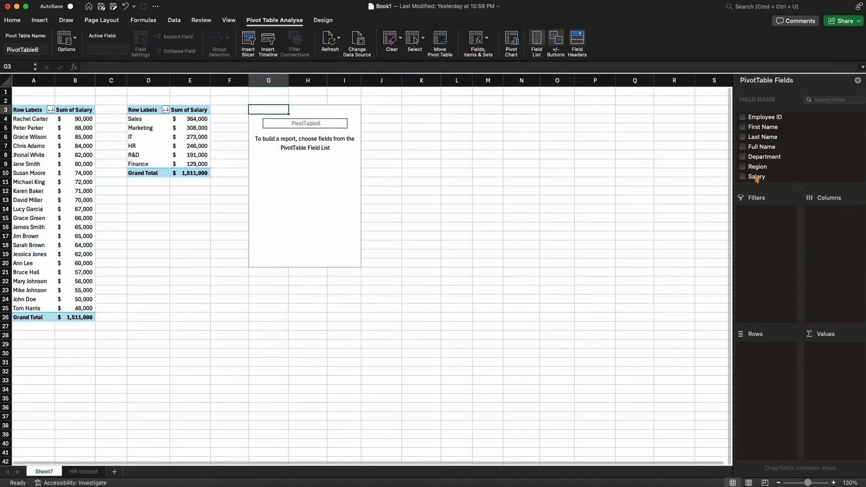
Sum Salary by Region in the third pivot table and sort the sums from largest to smallest.
{"action": "left_click_drag", "start_coordinate": [757, 177], "coordinate": [842, 369]}
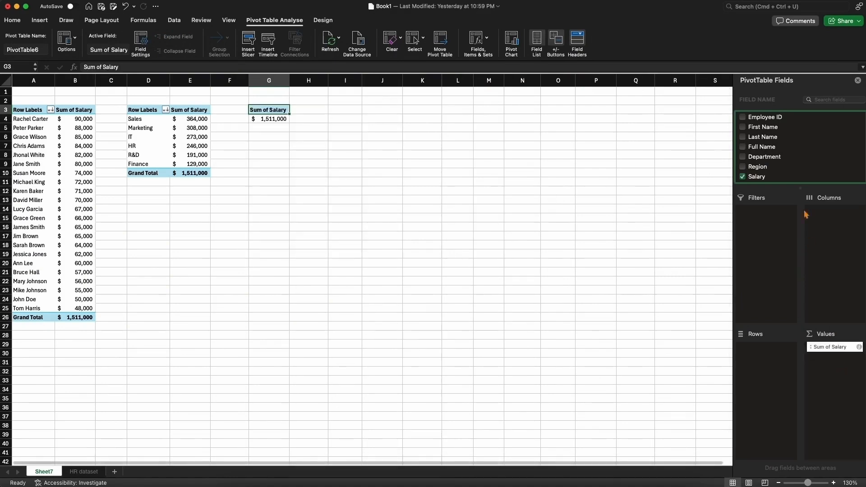
{"action": "left_click_drag", "start_coordinate": [764, 167], "coordinate": [767, 389]}
{"action": "right_click", "coordinate": [319, 121]}
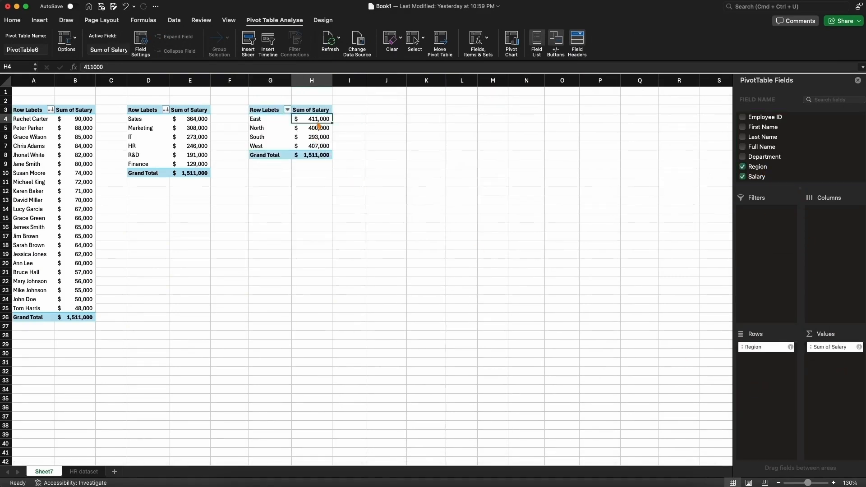
{"action": "mouse_move", "coordinate": [369, 195]}
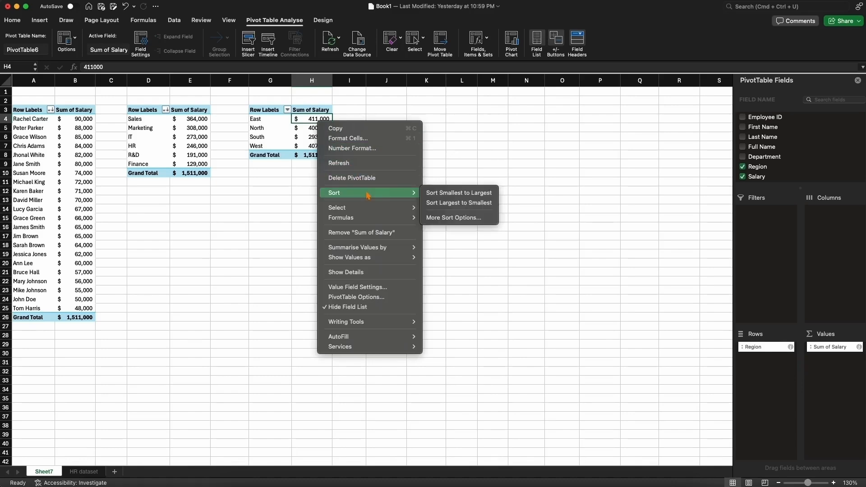
{"action": "left_click", "coordinate": [453, 206]}
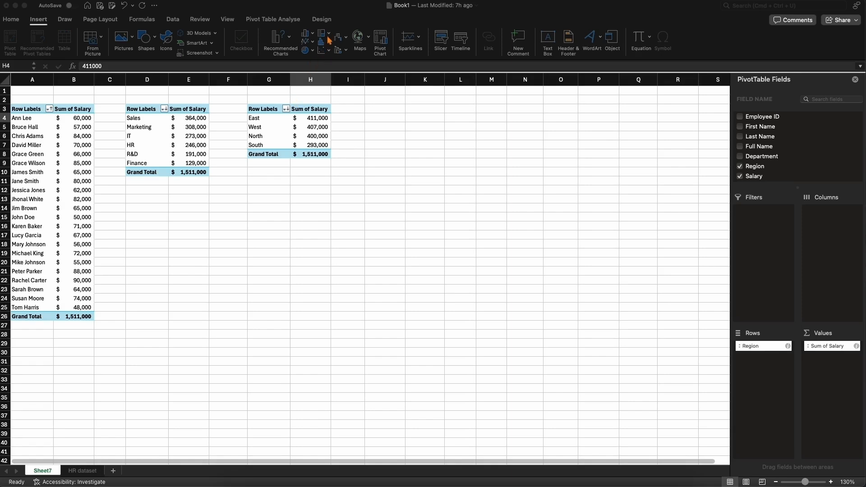
Examine the chart types on offer for the Region pivot table, including waterfall, map, combo, line and scatter.
{"action": "left_click", "coordinate": [346, 40]}
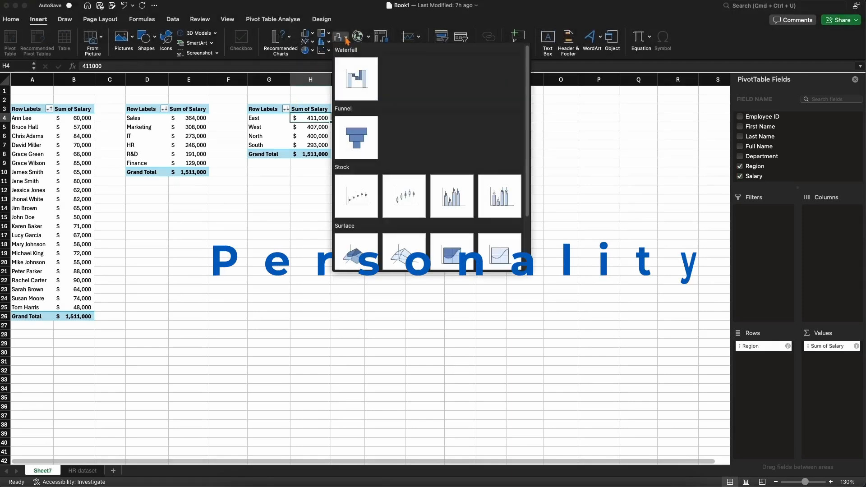
{"action": "left_click", "coordinate": [368, 39]}
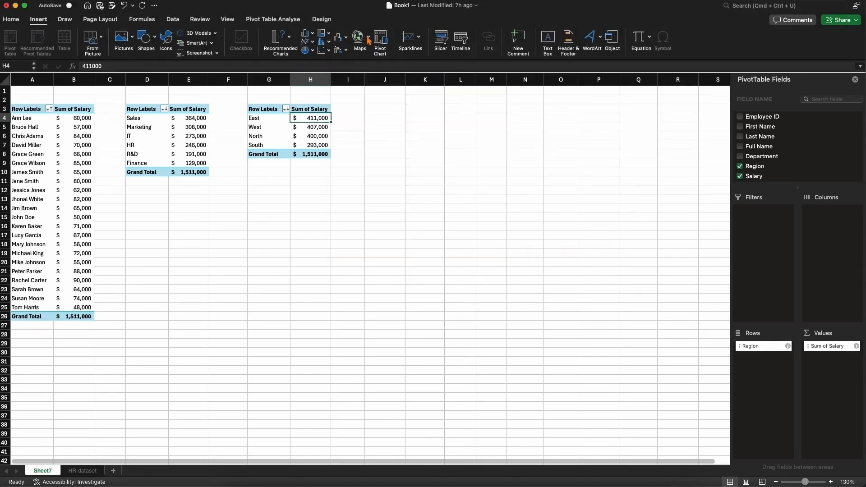
{"action": "left_click", "coordinate": [368, 40]}
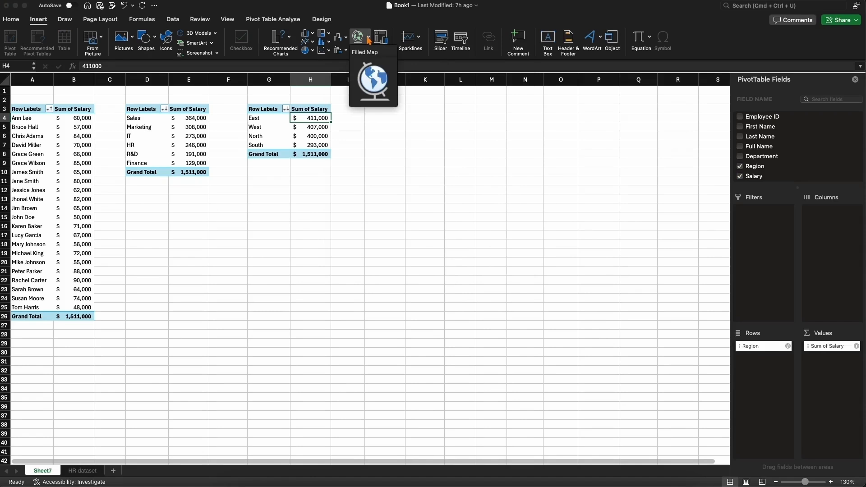
{"action": "left_click", "coordinate": [348, 48]}
{"action": "left_click", "coordinate": [347, 50]}
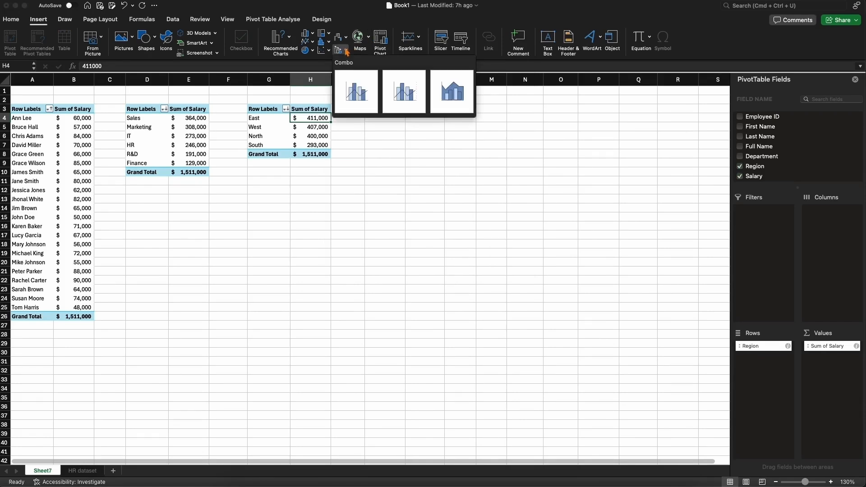
{"action": "left_click", "coordinate": [314, 42]}
{"action": "left_click", "coordinate": [313, 42]}
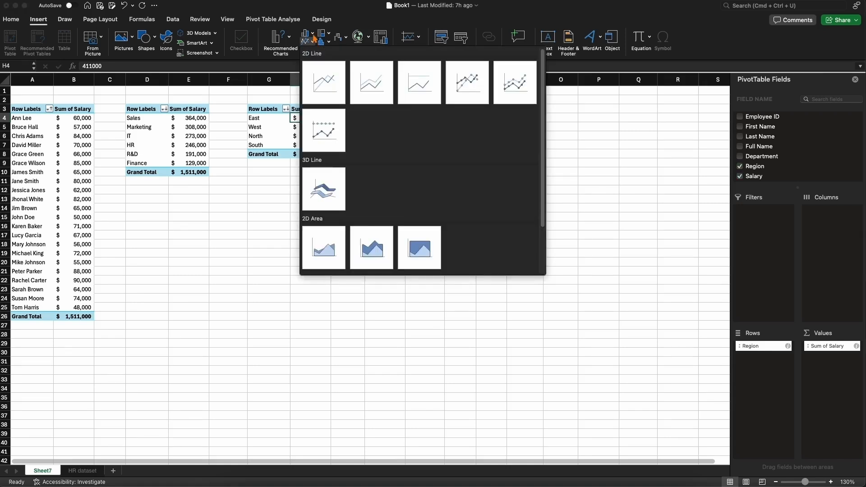
{"action": "left_click", "coordinate": [346, 26]}
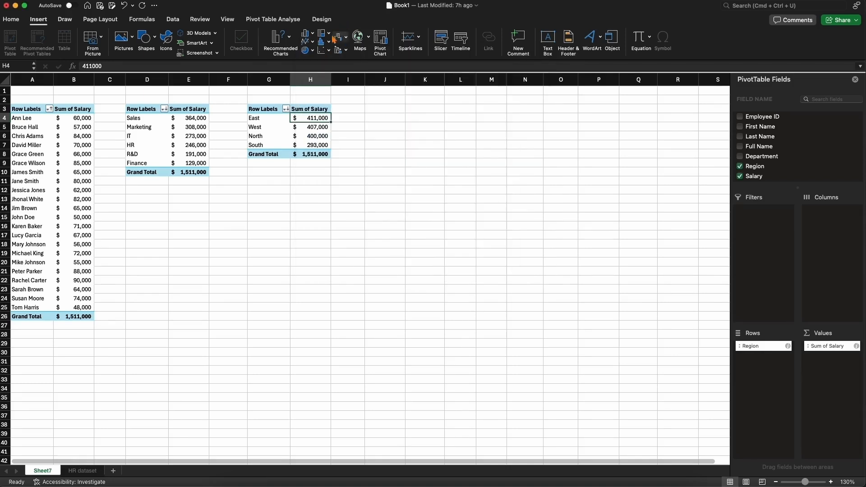
{"action": "left_click", "coordinate": [313, 50]}
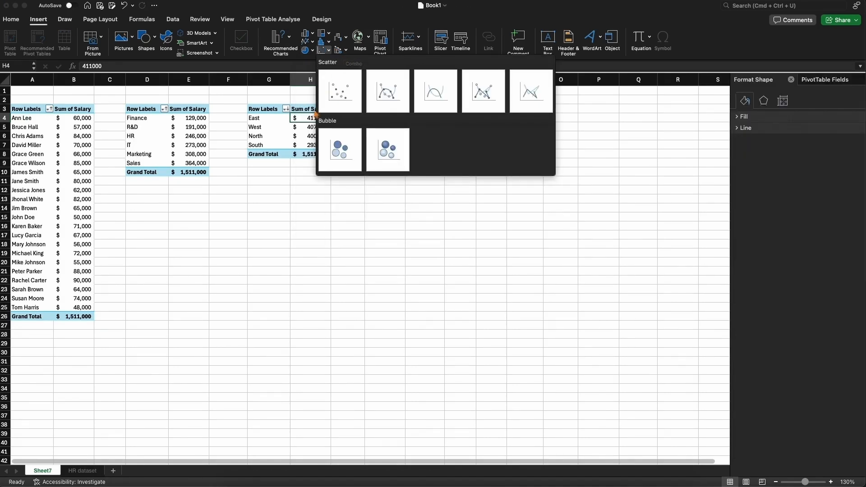
Insert a doughnut chart from the Region pivot table and place it beside that table.
{"action": "left_click", "coordinate": [309, 121]}
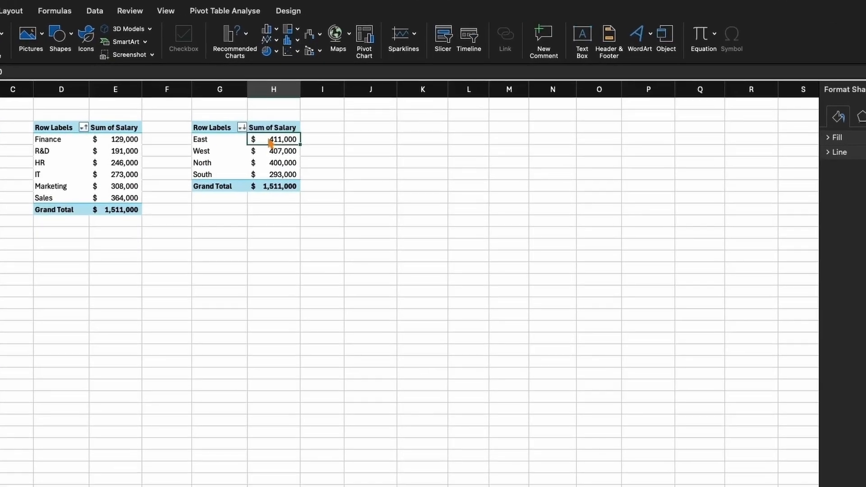
{"action": "left_click", "coordinate": [276, 51]}
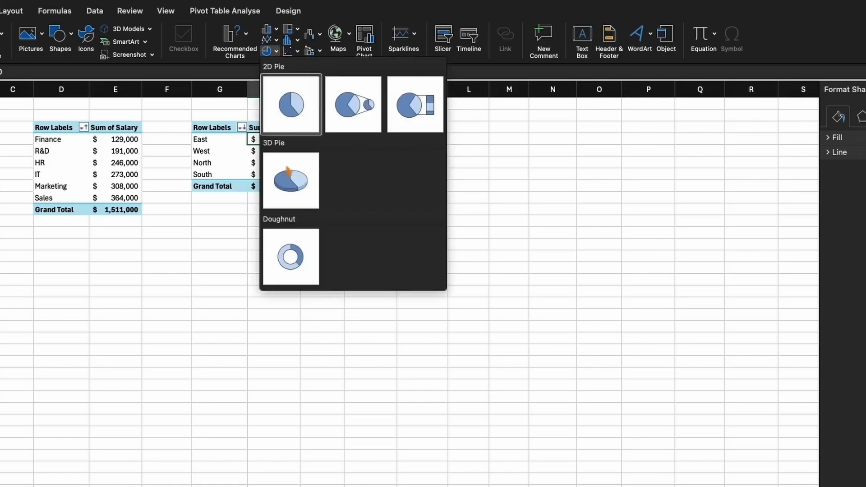
{"action": "left_click", "coordinate": [295, 264]}
{"action": "left_click_drag", "start_coordinate": [296, 266], "coordinate": [370, 143]}
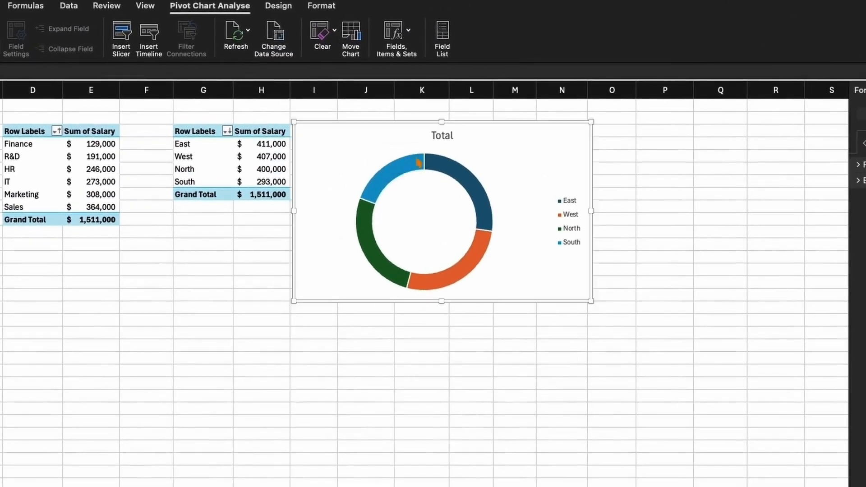
Pull the East segment slightly out of the doughnut ring and title the chart "salary by region".
{"action": "left_click", "coordinate": [456, 175]}
{"action": "left_click_drag", "start_coordinate": [452, 170], "coordinate": [488, 160]}
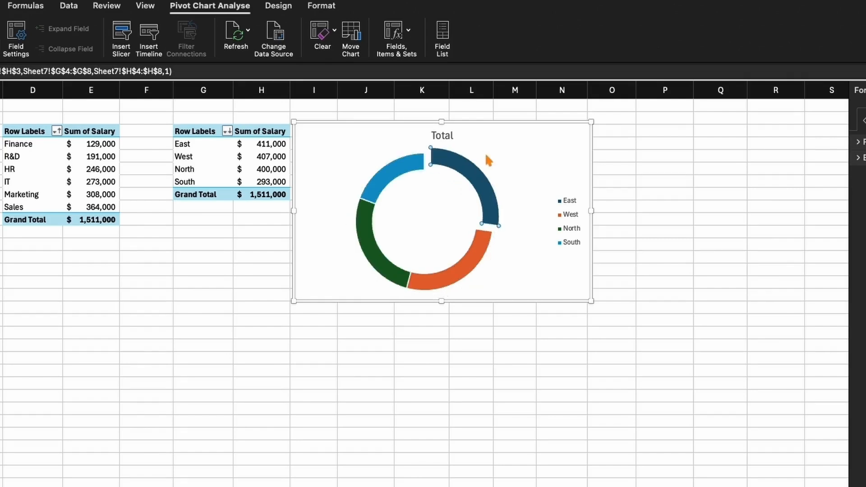
{"action": "left_click", "coordinate": [446, 138]}
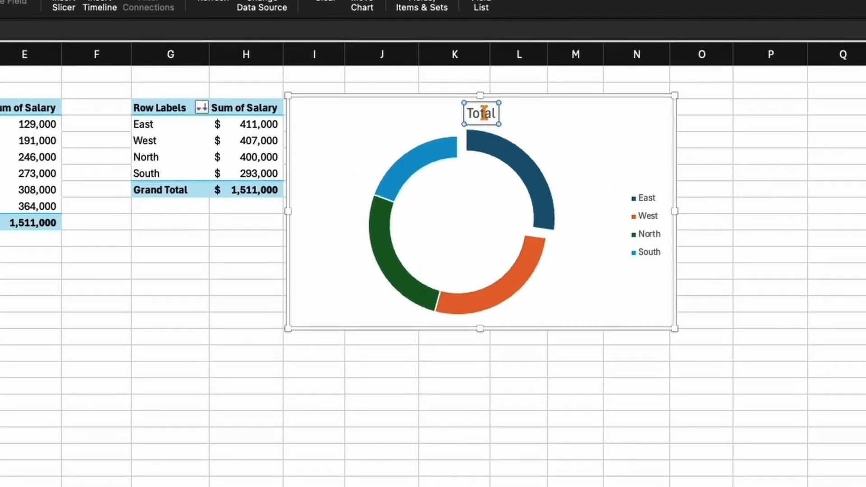
{"action": "double_click", "coordinate": [484, 113]}
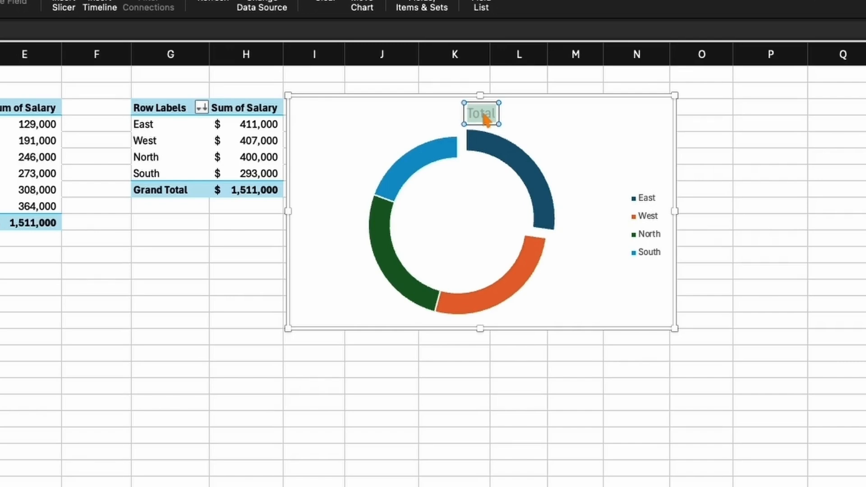
{"action": "type", "text": "salary"}
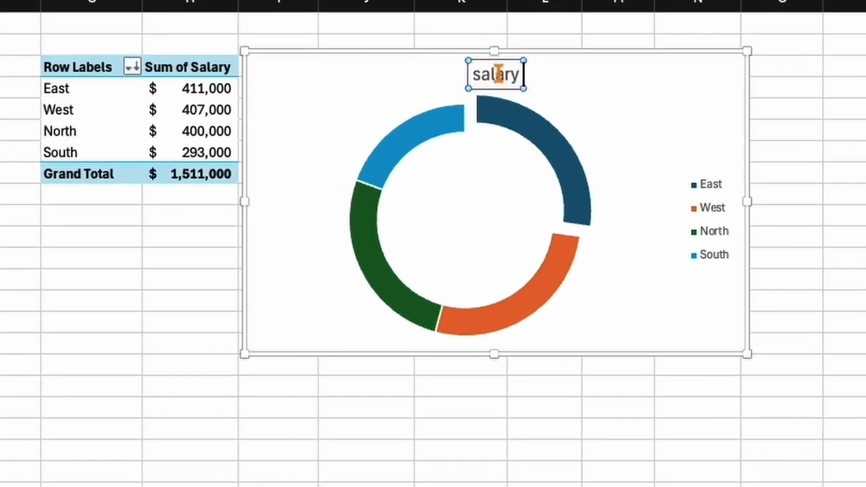
{"action": "type", "text": " by regio"}
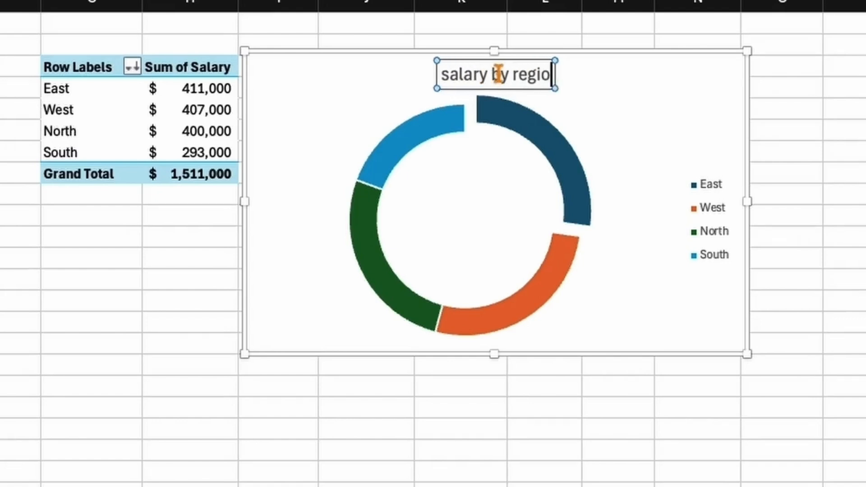
{"action": "type", "text": "n"}
{"action": "left_click", "coordinate": [652, 78]}
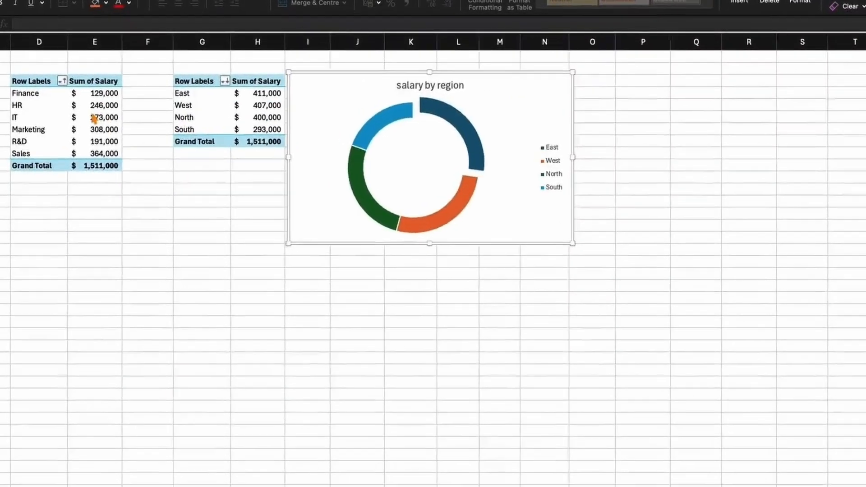
Insert a 2-D clustered bar chart from the Department pivot table.
{"action": "left_click", "coordinate": [101, 170]}
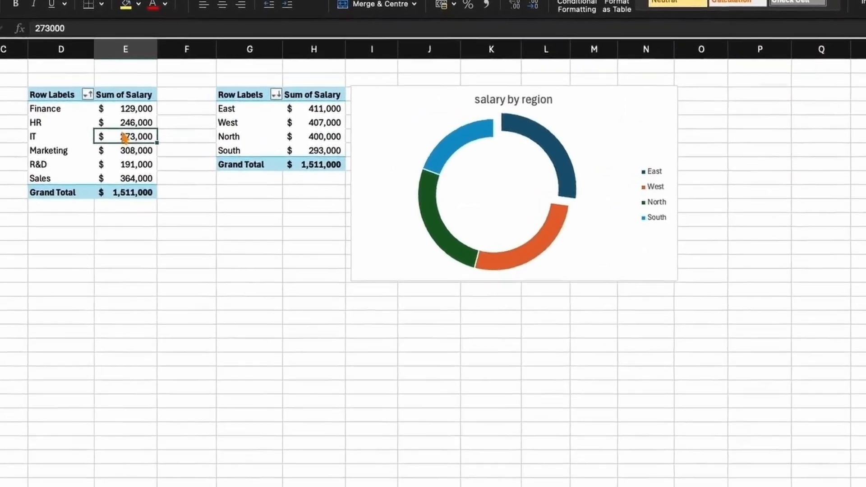
{"action": "left_click", "coordinate": [1, 1]}
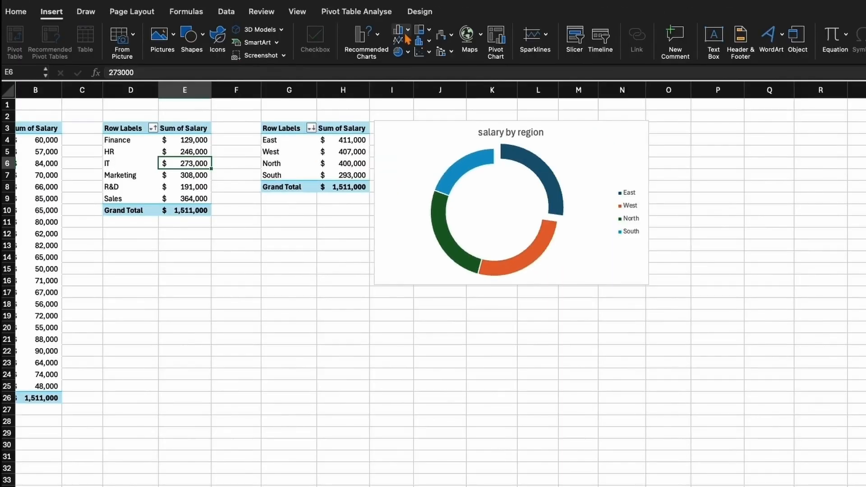
{"action": "left_click", "coordinate": [406, 37]}
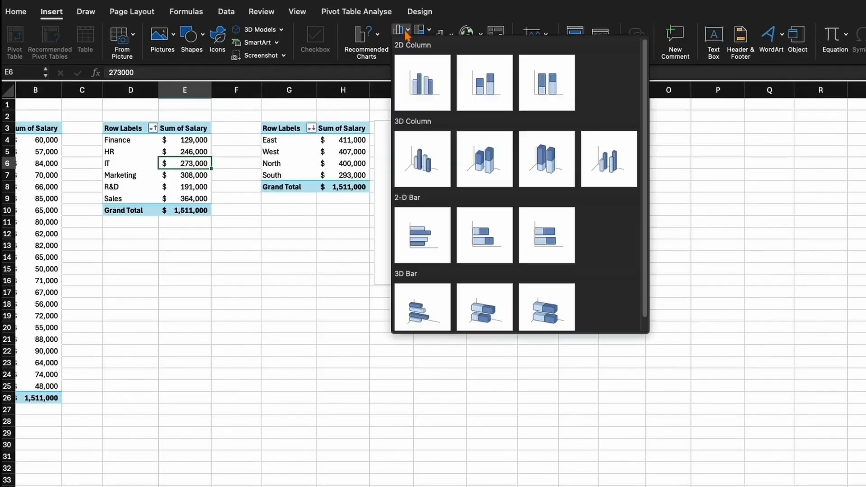
{"action": "left_click", "coordinate": [415, 248]}
{"action": "left_click_drag", "start_coordinate": [416, 270], "coordinate": [417, 276]}
Sort the Department pivot table's salary sums from smallest to largest.
{"action": "left_click", "coordinate": [188, 168]}
{"action": "right_click", "coordinate": [187, 168]}
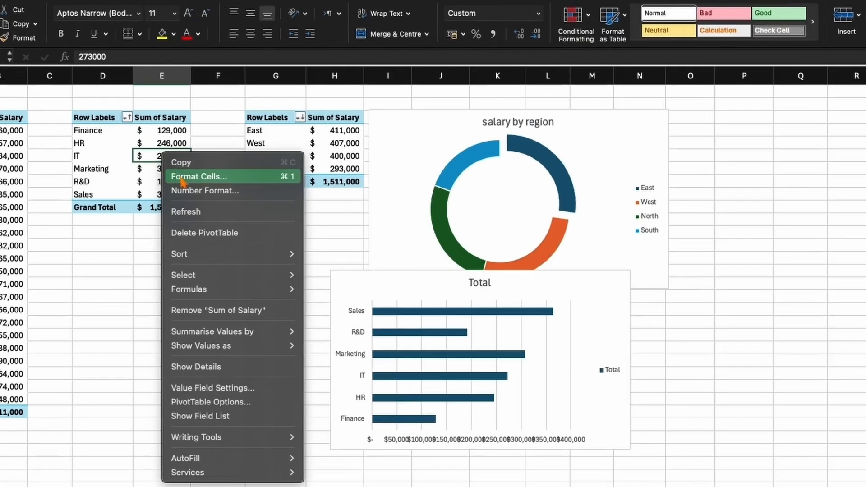
{"action": "mouse_move", "coordinate": [212, 255]}
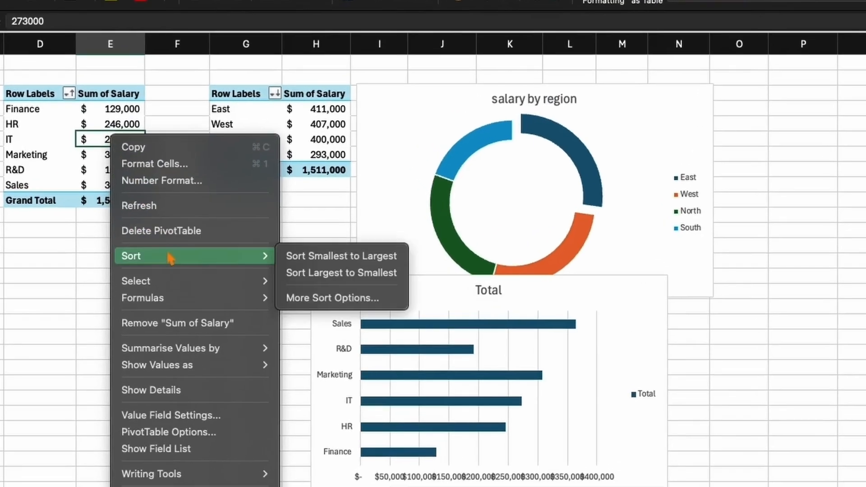
{"action": "left_click", "coordinate": [344, 259]}
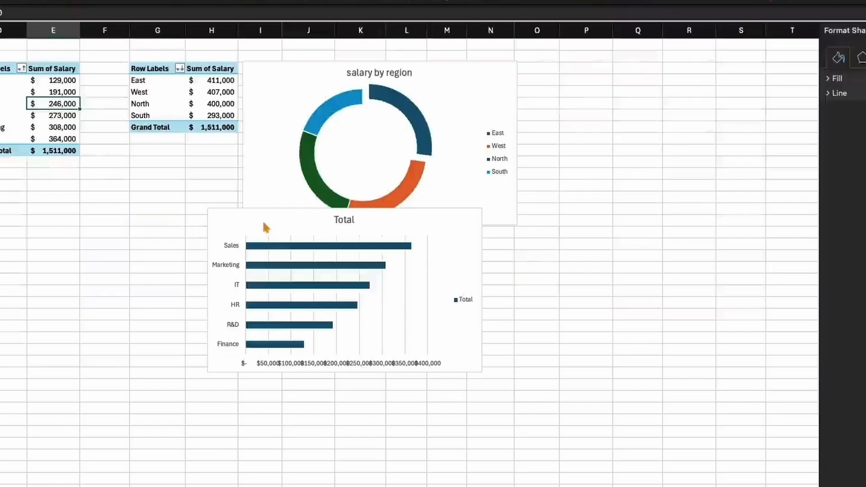
Move the Department bar chart next to the doughnut chart, level with it, and title it "salary by department".
{"action": "left_click_drag", "start_coordinate": [387, 286], "coordinate": [779, 154]}
{"action": "left_click_drag", "start_coordinate": [537, 145], "coordinate": [543, 108]}
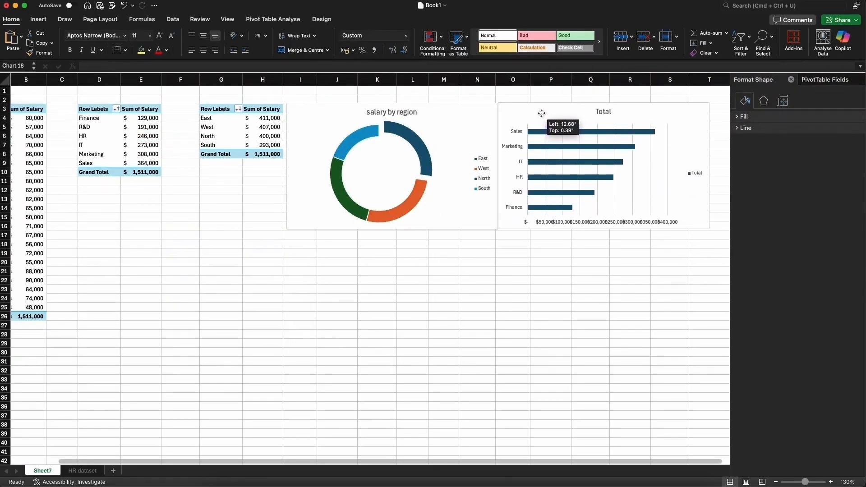
{"action": "scroll", "coordinate": [537, 257], "scroll_direction": "right", "scroll_amount": 3}
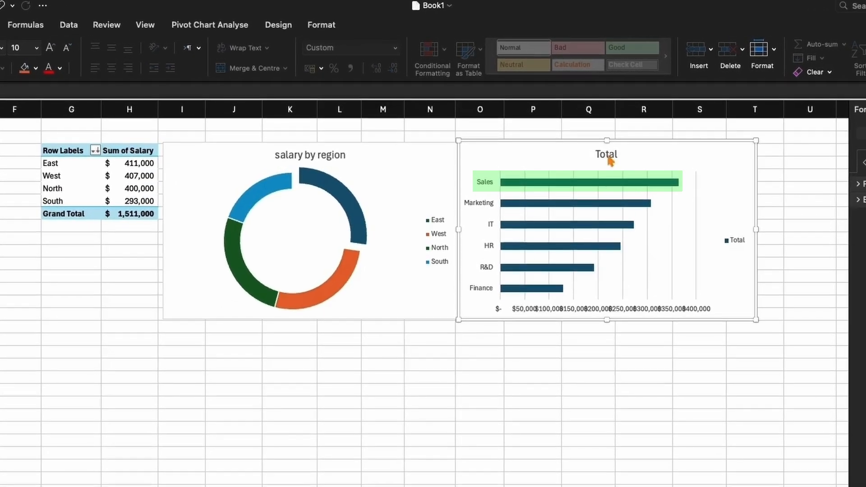
{"action": "left_click", "coordinate": [607, 155]}
{"action": "type", "text": "Sa"}
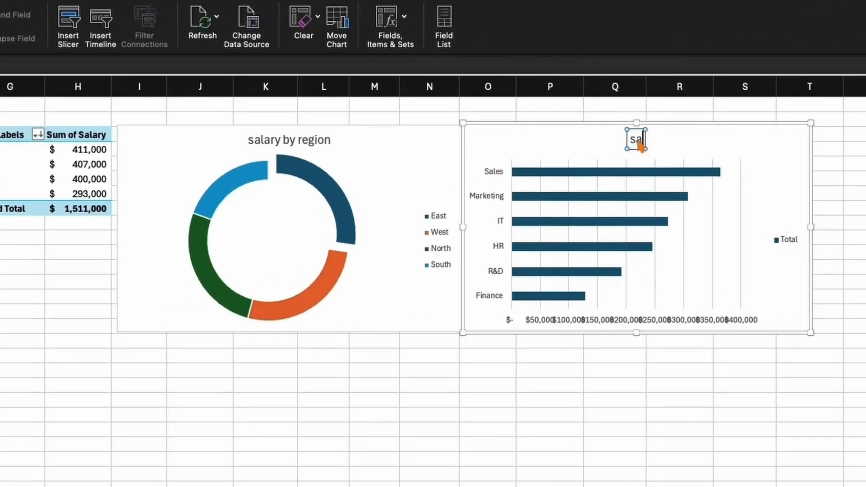
{"action": "type", "text": "lary by depart"}
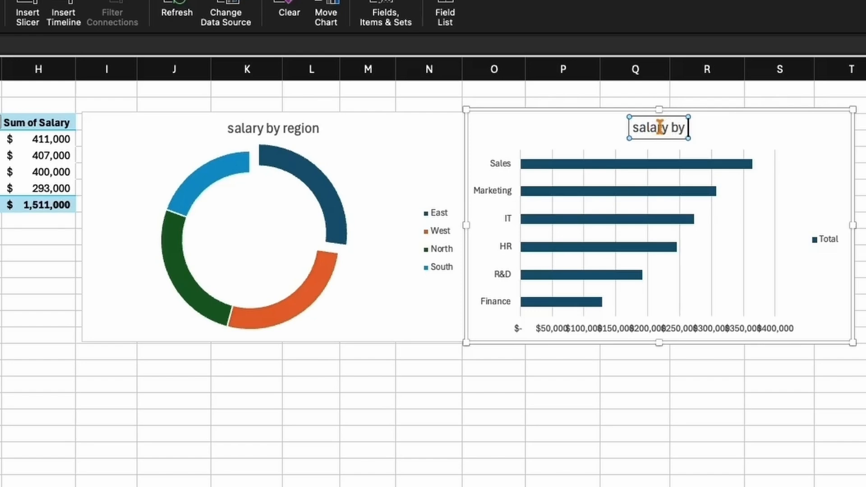
{"action": "type", "text": "ment"}
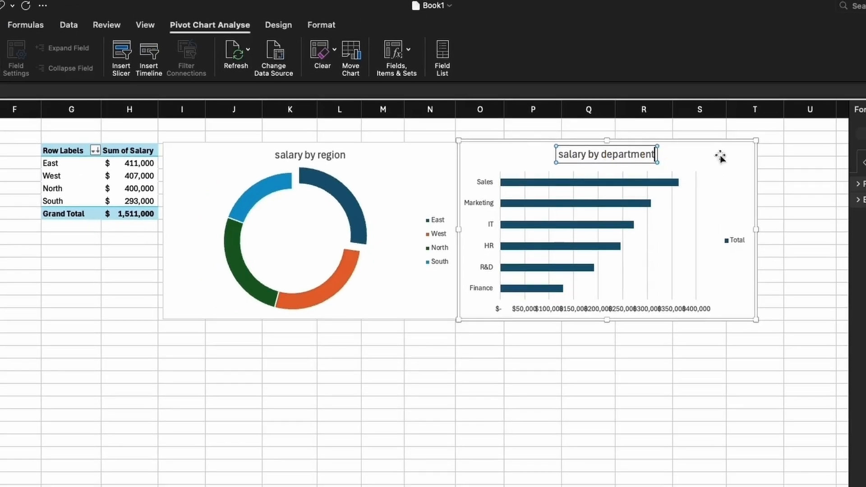
{"action": "left_click", "coordinate": [835, 127]}
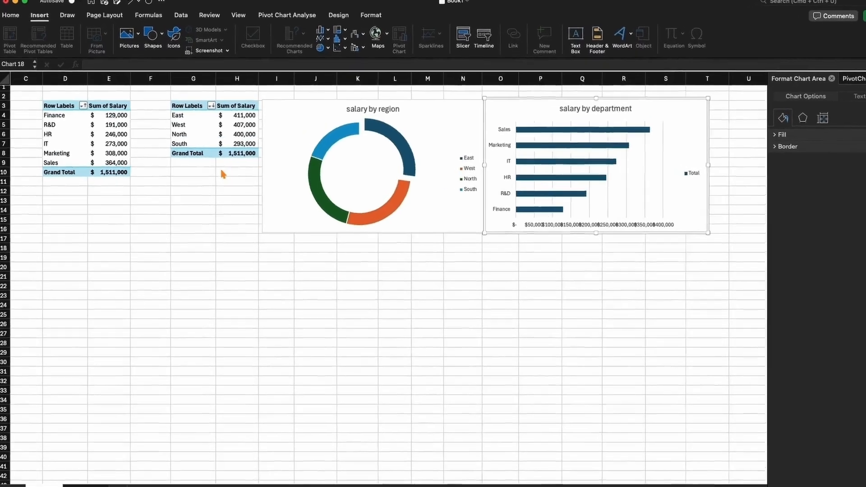
Insert a 2-D clustered column chart from the employee pivot table.
{"action": "scroll", "coordinate": [206, 169], "scroll_direction": "left", "scroll_amount": 3}
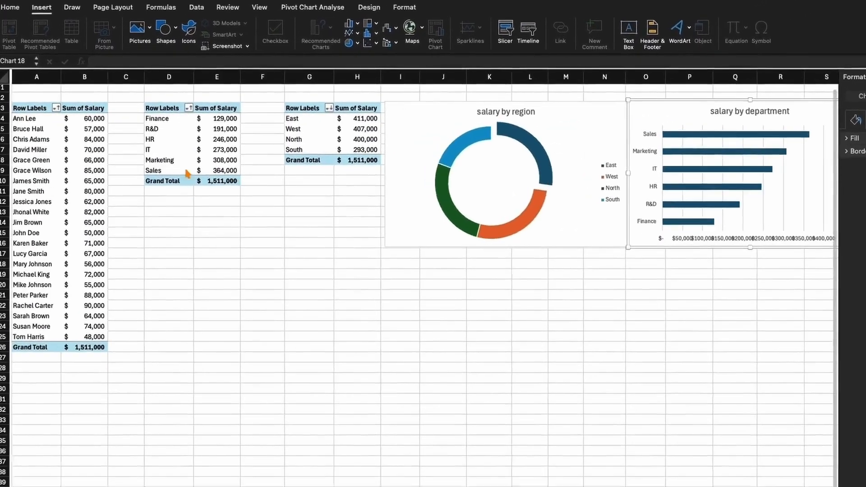
{"action": "left_click", "coordinate": [82, 144]}
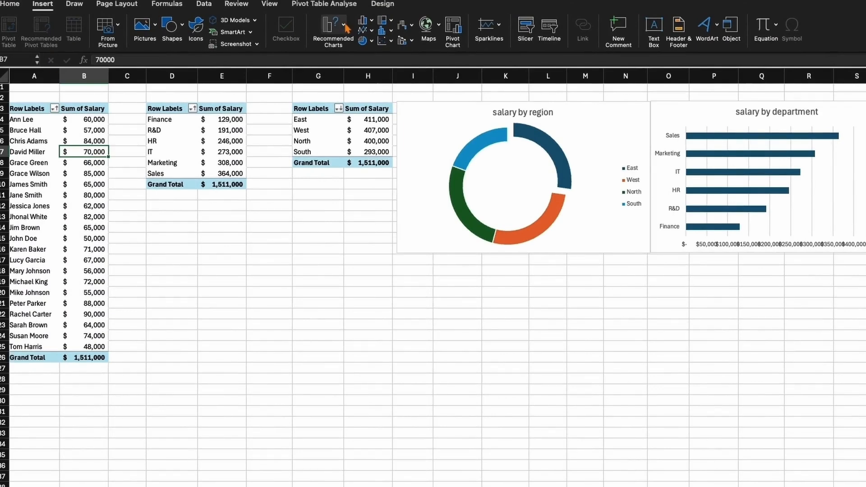
{"action": "left_click", "coordinate": [367, 24]}
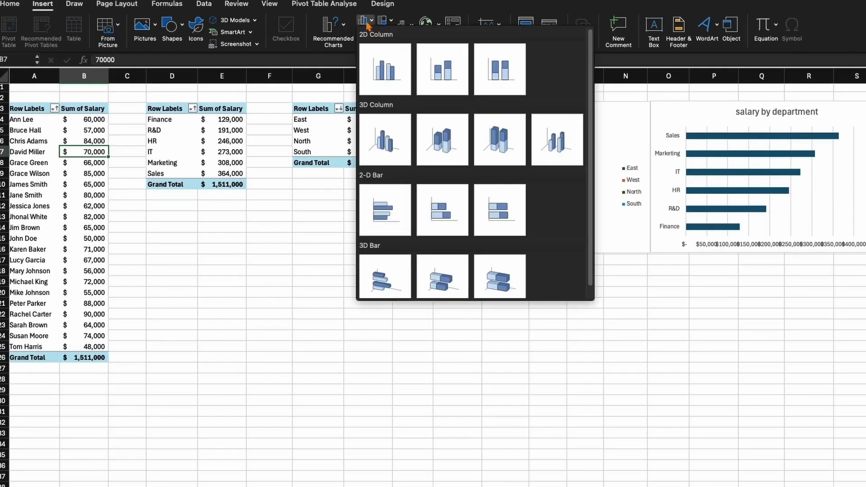
{"action": "left_click", "coordinate": [378, 62]}
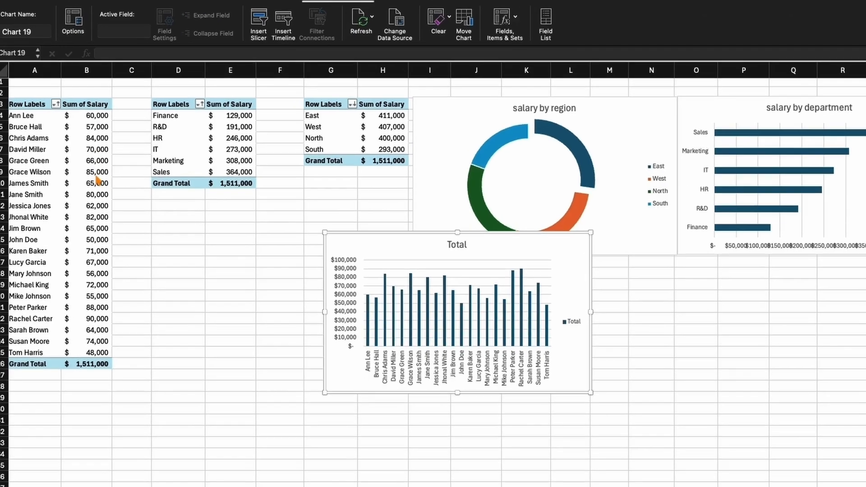
Sort the employee pivot table's salary sums from largest to smallest.
{"action": "left_click", "coordinate": [93, 174]}
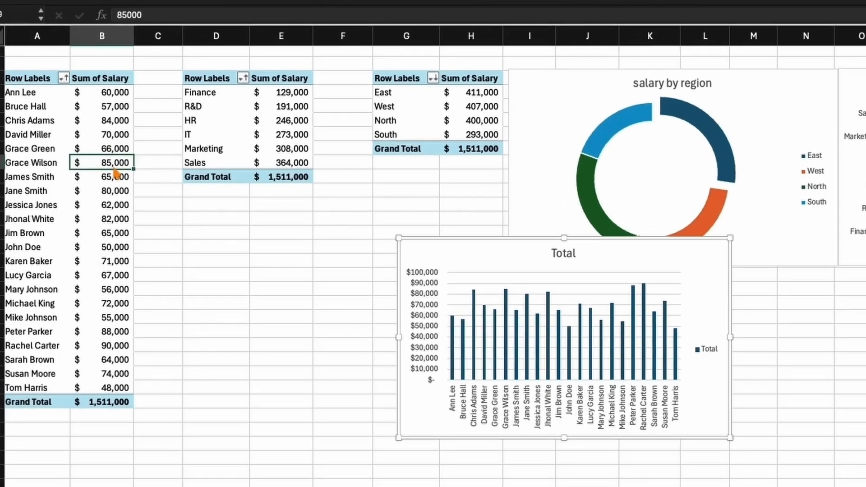
{"action": "right_click", "coordinate": [93, 175]}
{"action": "mouse_move", "coordinate": [190, 280]}
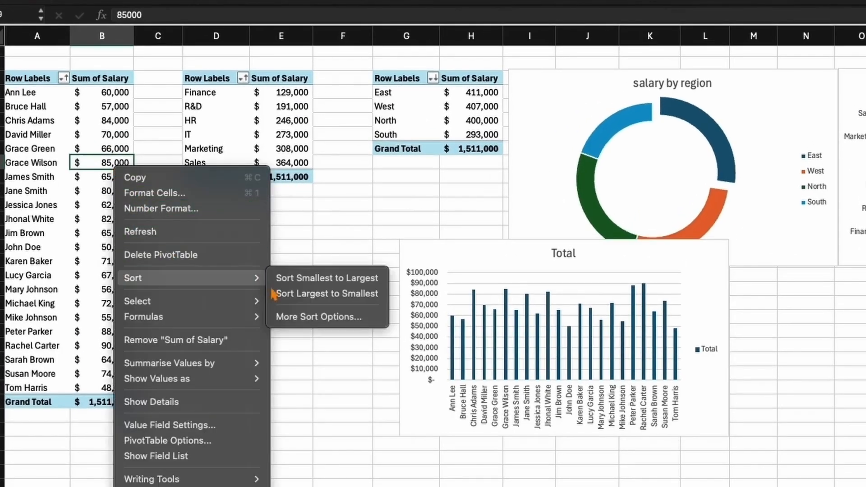
{"action": "left_click", "coordinate": [303, 302]}
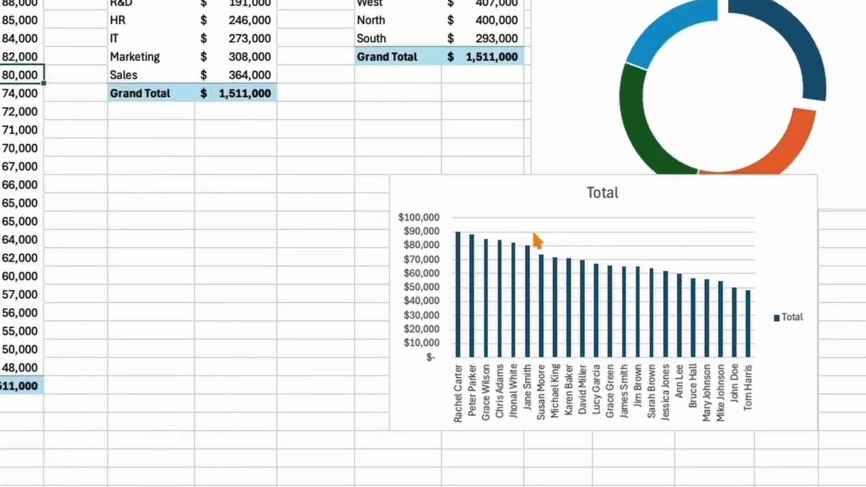
Move the employee column chart directly below the doughnut chart and enlarge it to span the combined width of the two charts above.
{"action": "left_click_drag", "start_coordinate": [514, 259], "coordinate": [454, 268]}
{"action": "left_click_drag", "start_coordinate": [461, 213], "coordinate": [681, 242]}
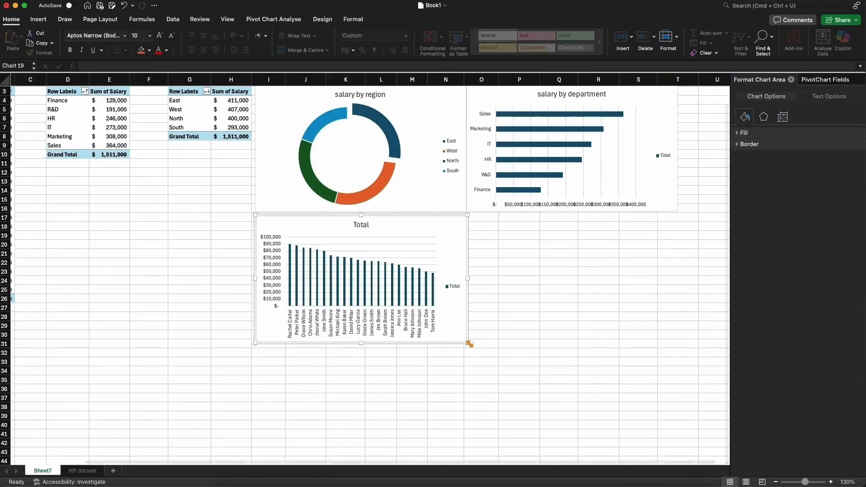
{"action": "left_click_drag", "start_coordinate": [468, 344], "coordinate": [679, 398]}
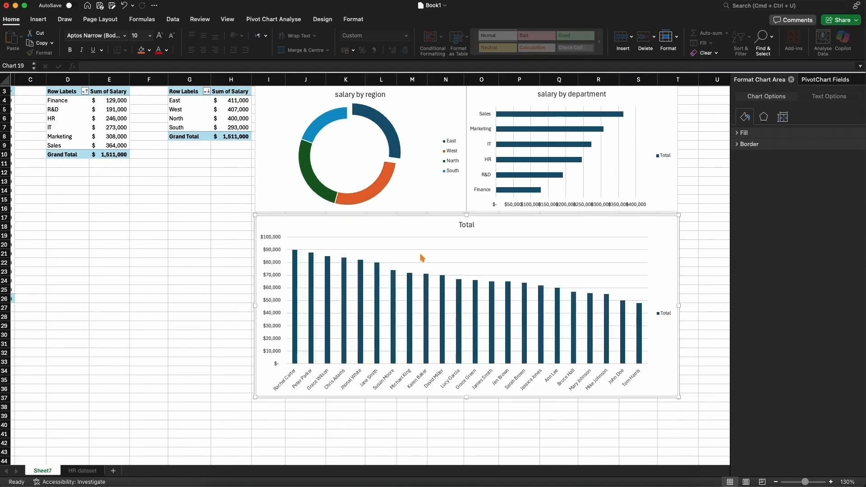
Replace the employee column chart's title with text starting "salary by".
{"action": "double_click", "coordinate": [468, 229]}
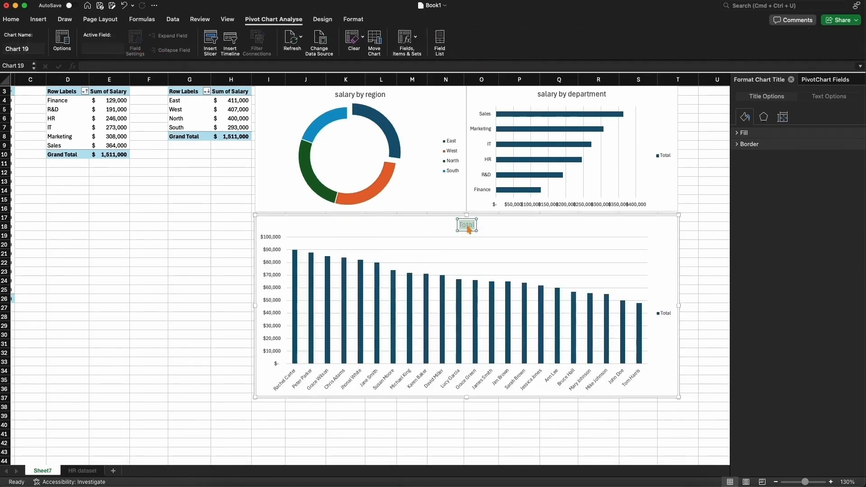
{"action": "type", "text": "salary by"}
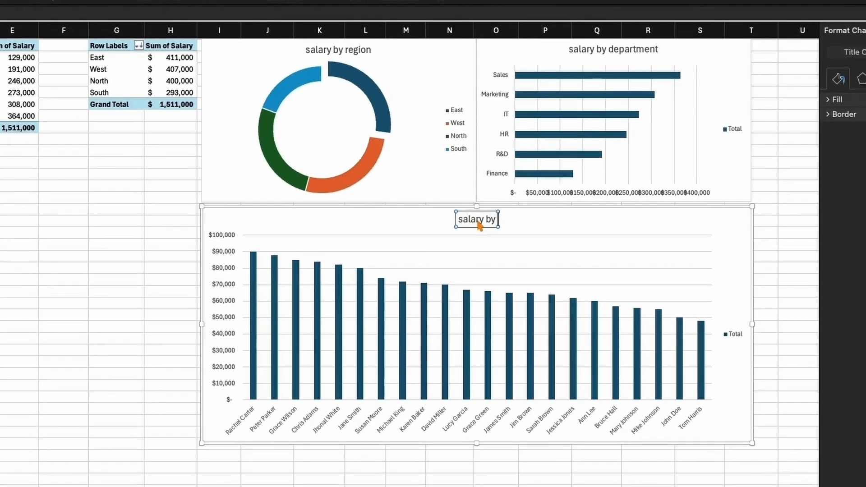